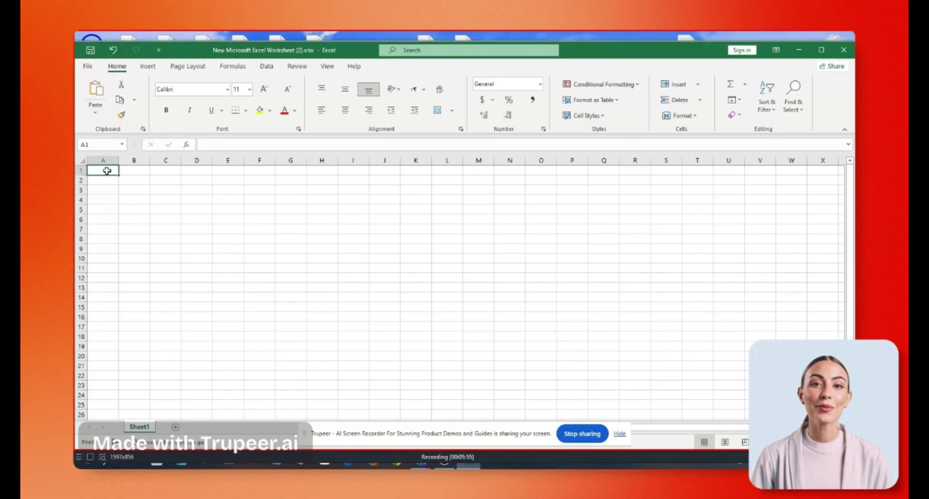
Step: Enter the numbers 1, 2 and 3 in cells A1, A2 and A3
text(1)
key(Down)
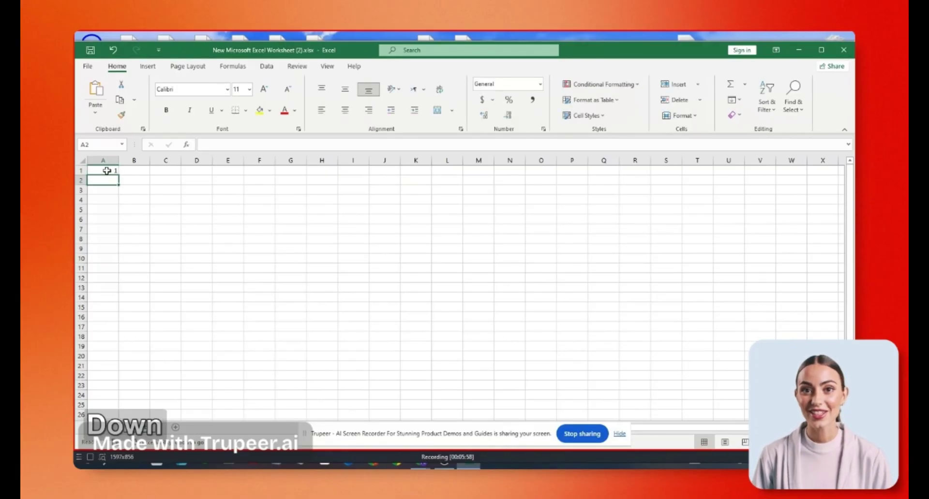
text(2)
key(Down)
text(3)
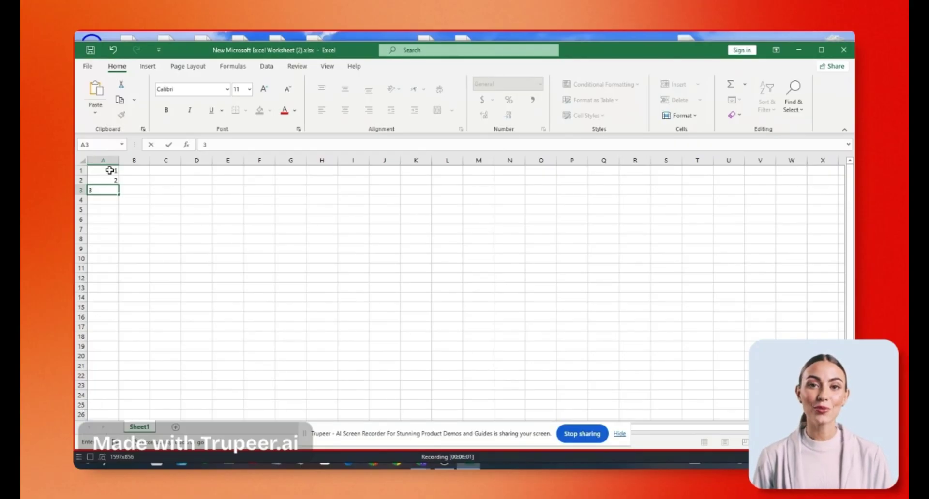
Step: Try to fill the value of cell A1 down through A16, undo the fill and select the numbers in column A
click(110, 170)
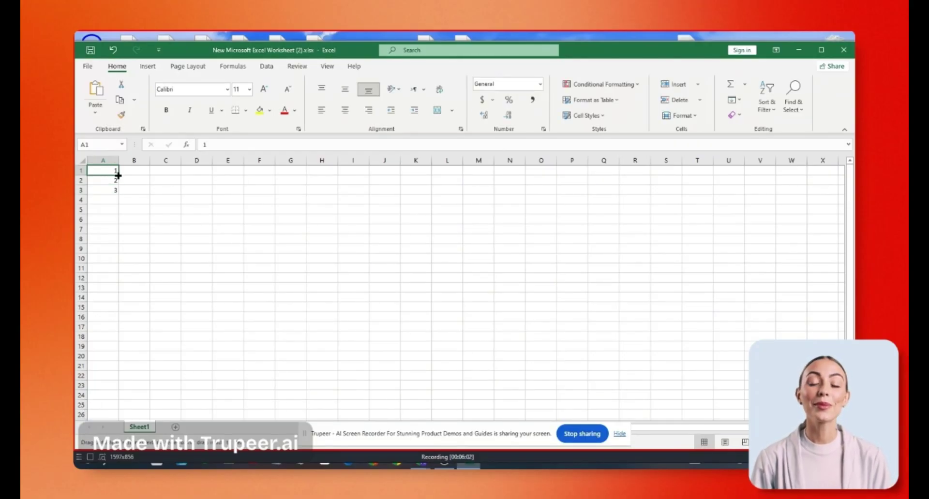
drag(118, 175, 118, 242)
drag(140, 349, 141, 467)
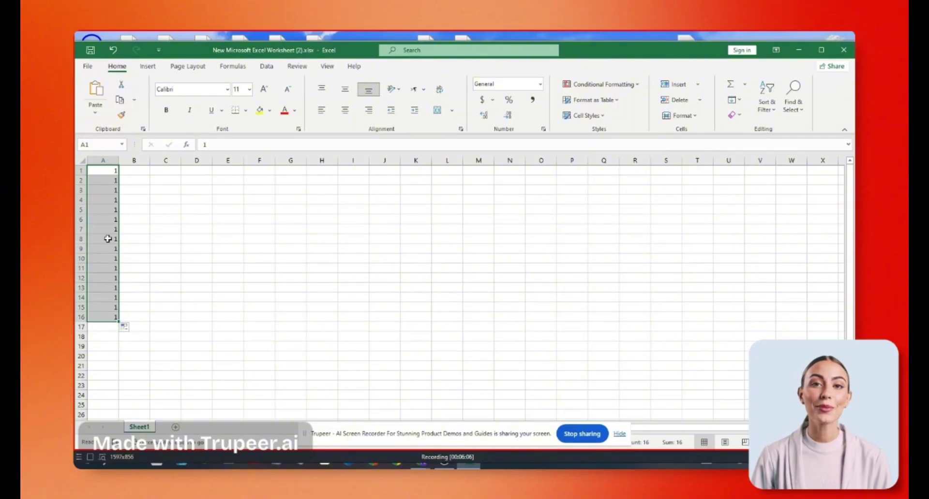
key(ctrl+z)
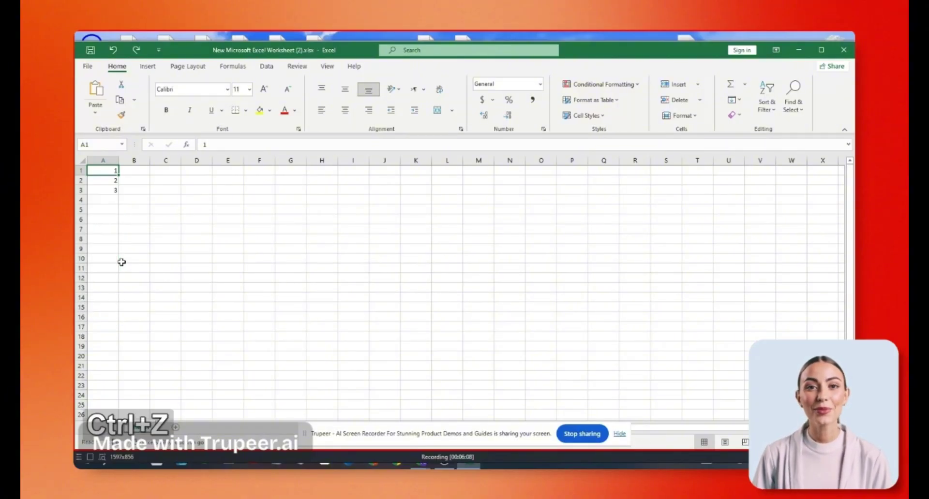
drag(115, 172, 116, 209)
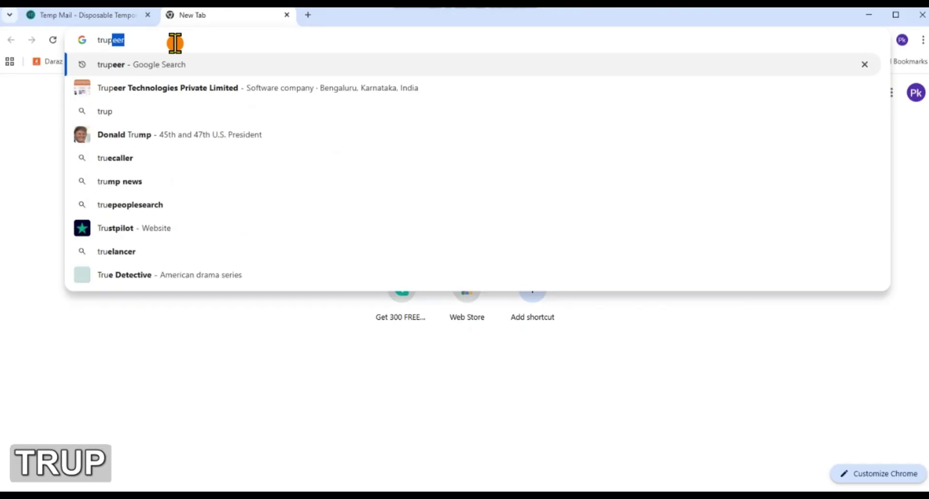
Step: In Chrome, search the web for "trupeer ai" and open the official Trupeer website
text(eer)
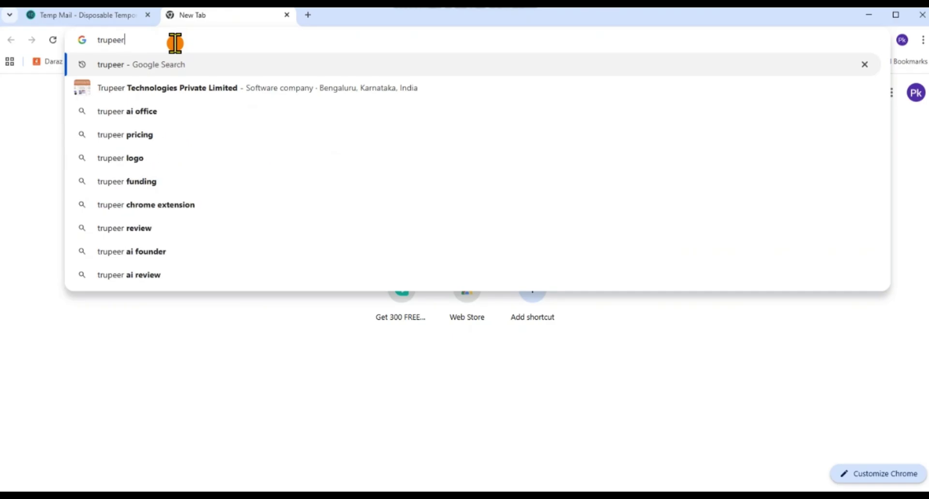
text( ai)
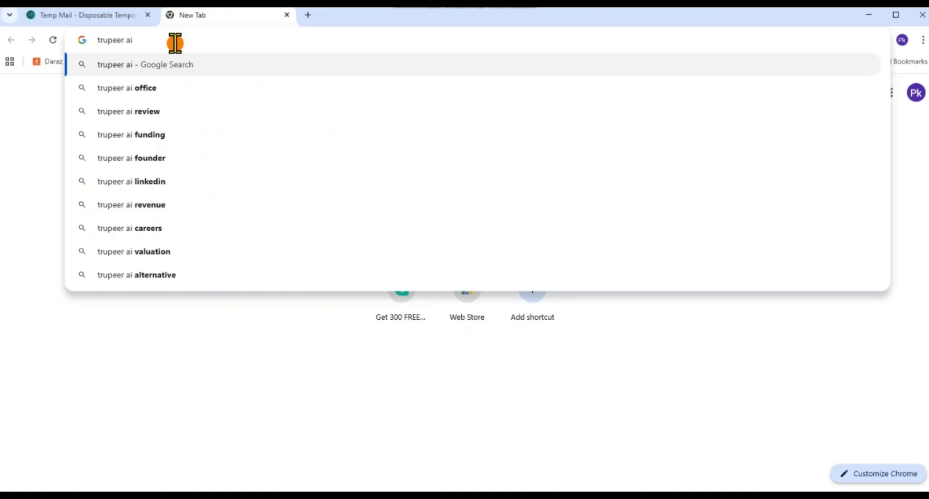
key(Return)
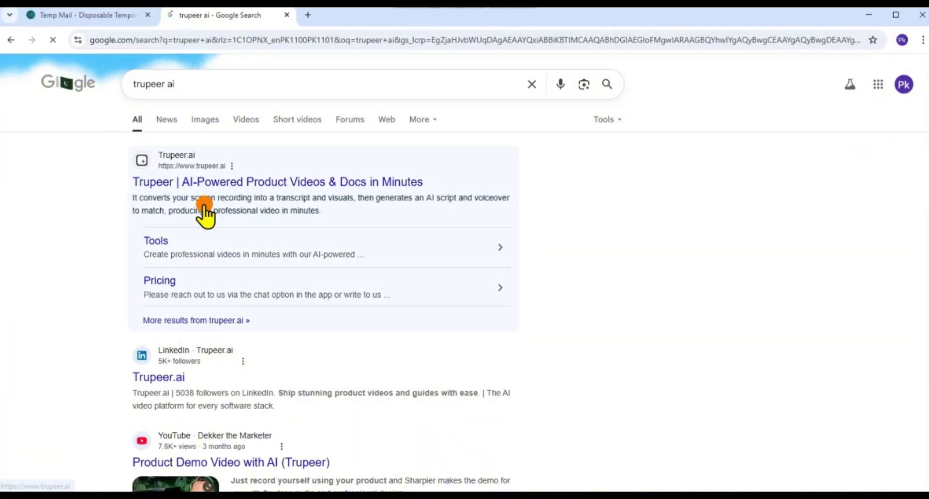
click(232, 186)
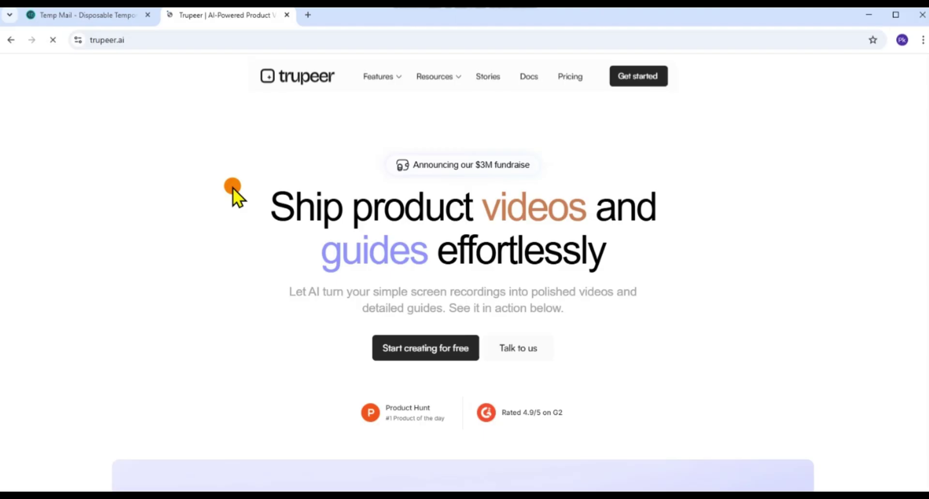
Step: Open Trupeer's sign-up form and enter the copied account email address
click(638, 76)
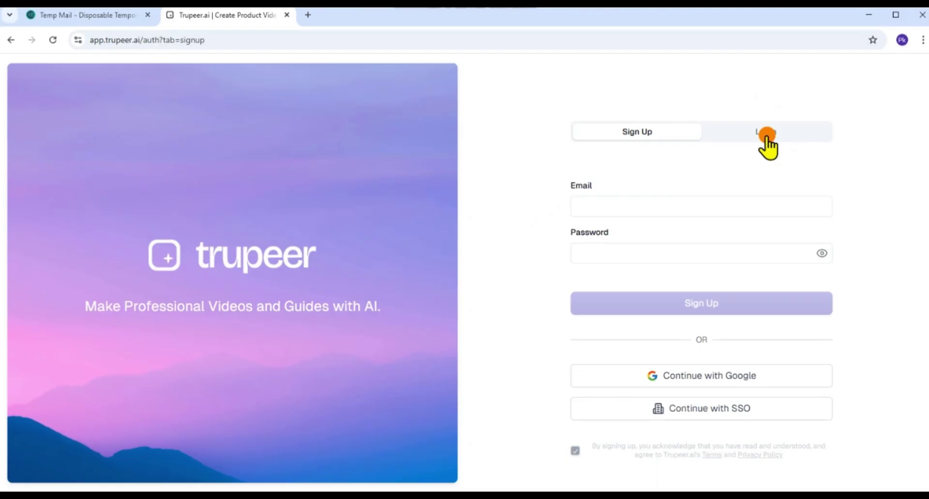
click(653, 207)
key(ctrl+v)
Step: Sign up with a self-chosen account password containing an uppercase letter and save the login in the browser
click(601, 253)
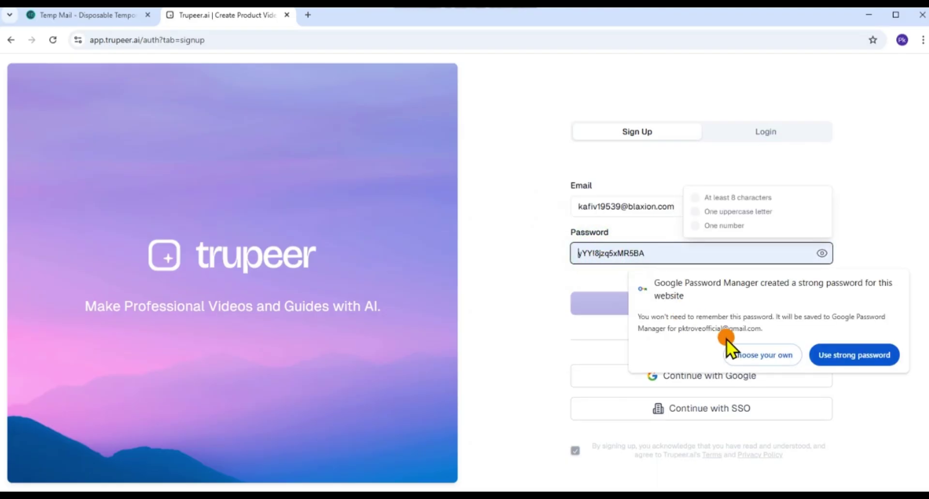
click(779, 357)
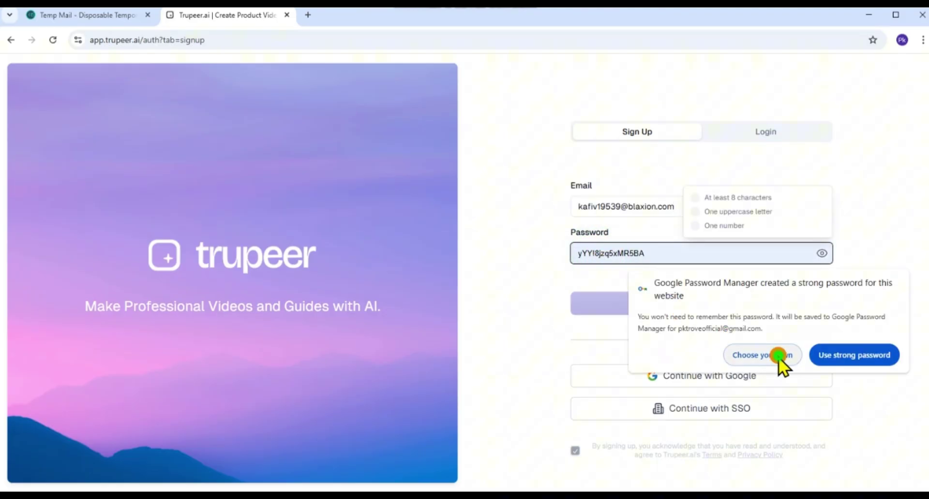
right_click(596, 253)
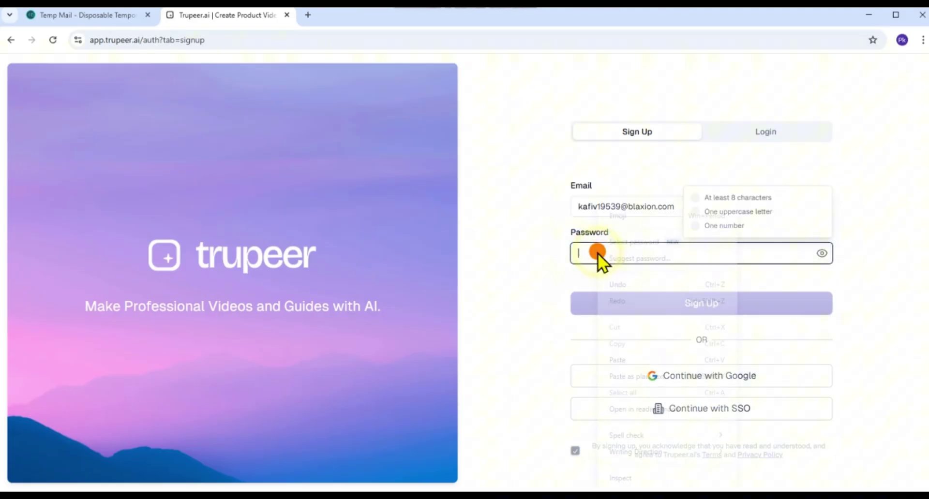
click(619, 359)
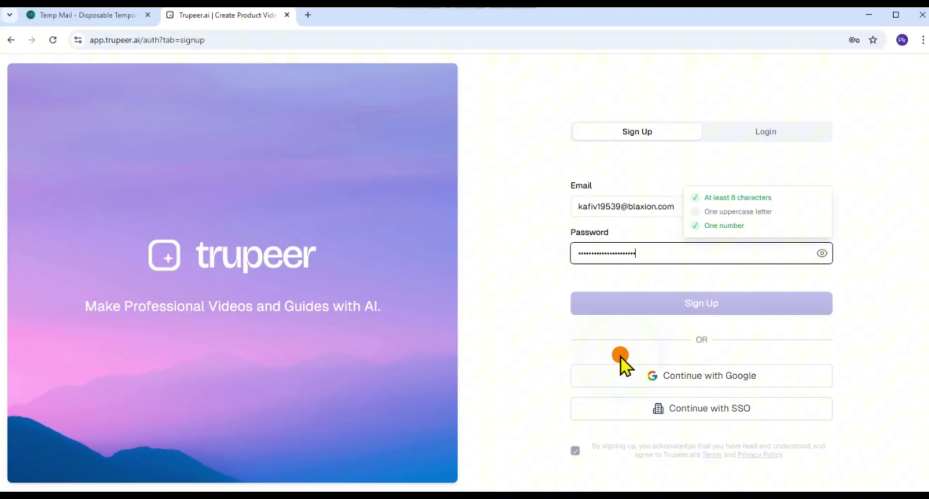
click(586, 253)
key(BackSpace)
text(A)
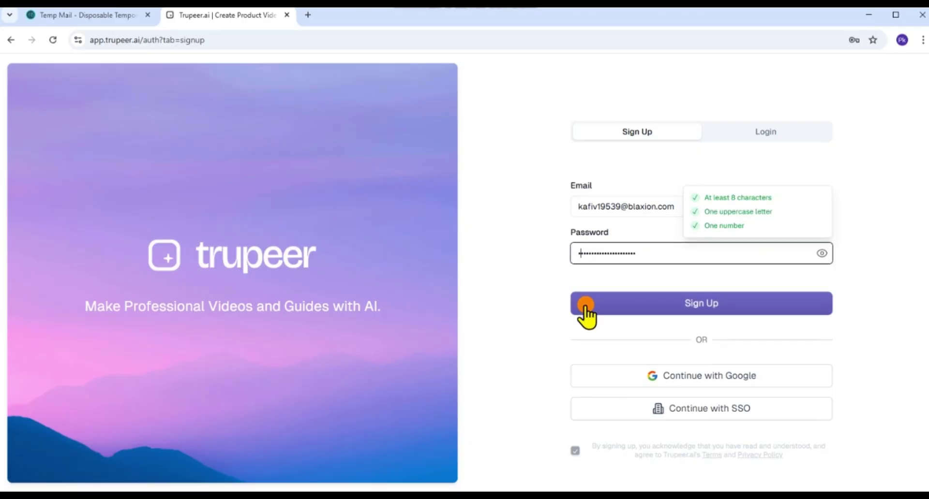
click(645, 302)
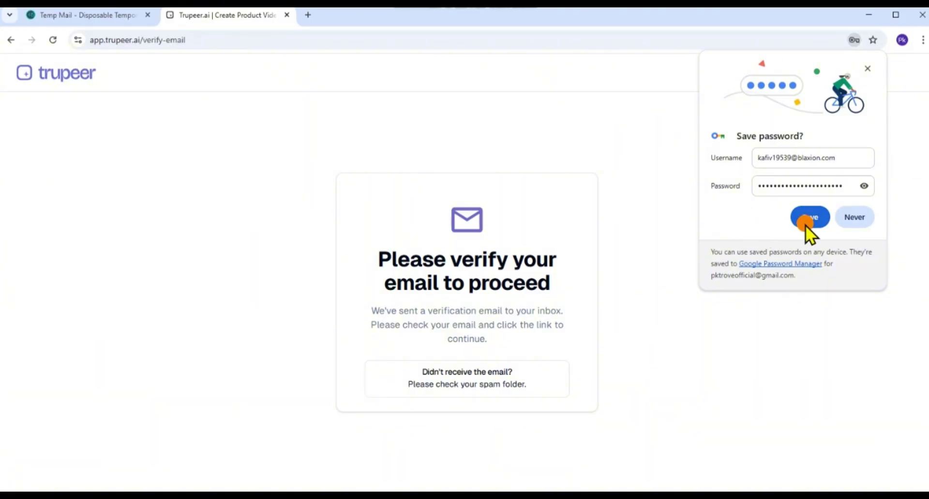
click(817, 218)
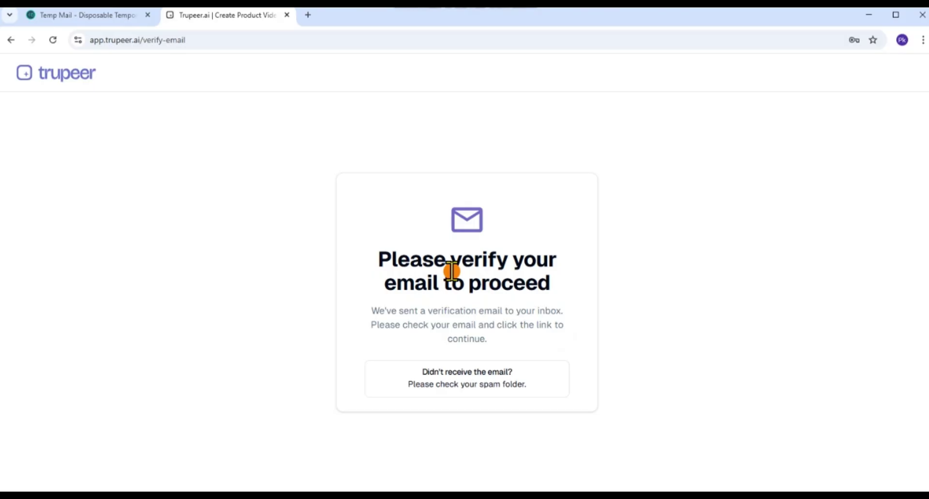
Step: Open the Trupeer welcome message in the Temp Mail inbox and verify the account through it
key(ctrl+shift+Tab)
click(413, 100)
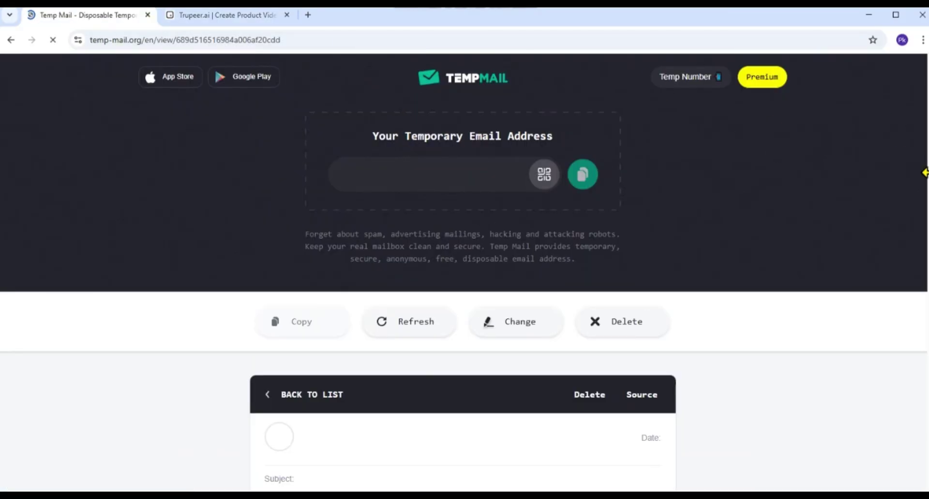
scroll(924, 184, down, 8)
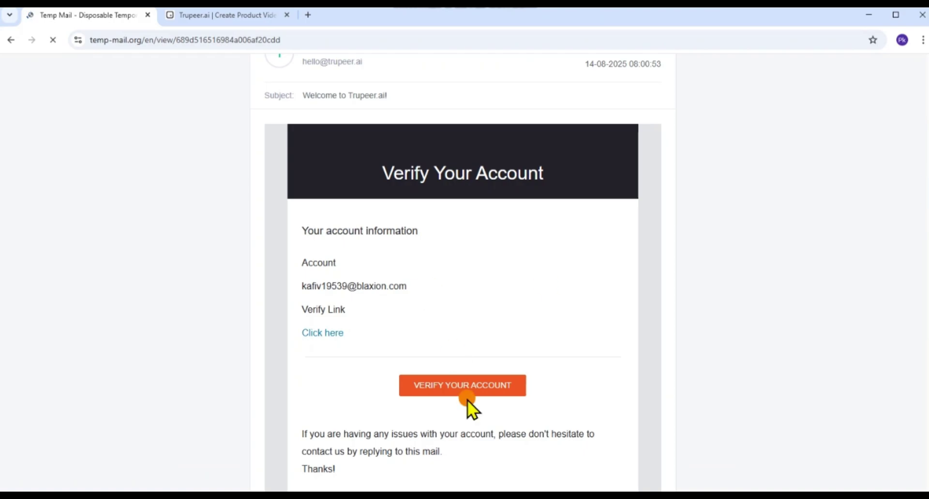
scroll(450, 437, up, 1)
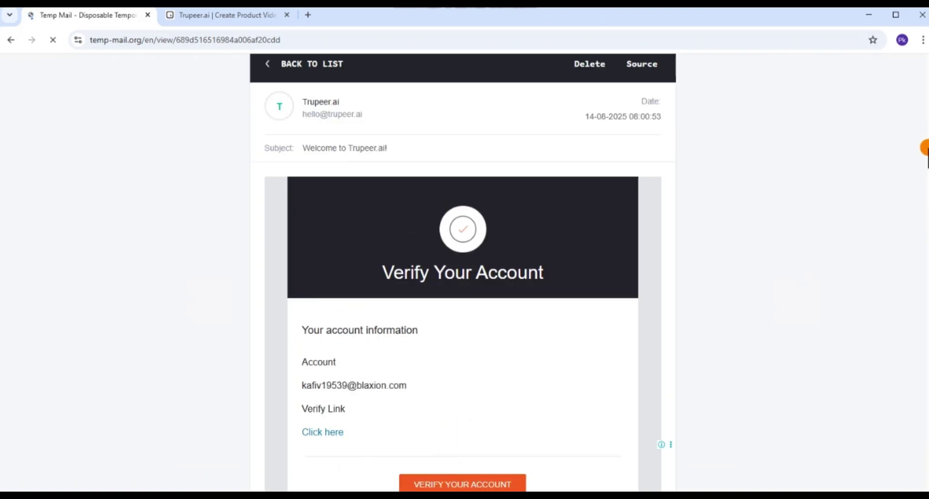
drag(922, 148, 924, 167)
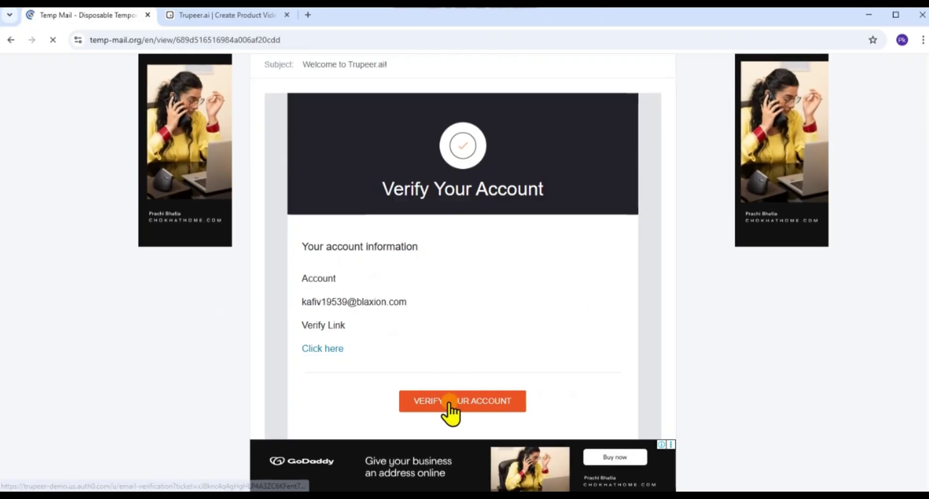
click(450, 401)
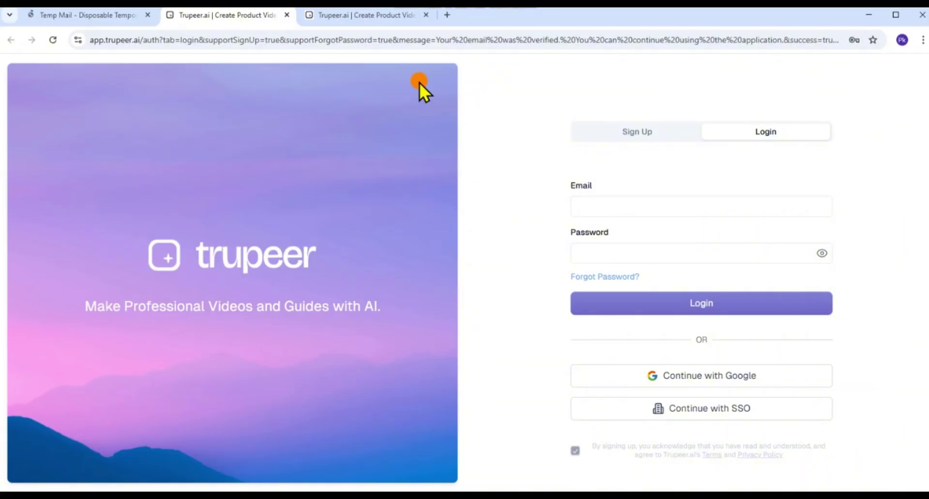
Step: Enter the account email address in Trupeer's login form
click(368, 12)
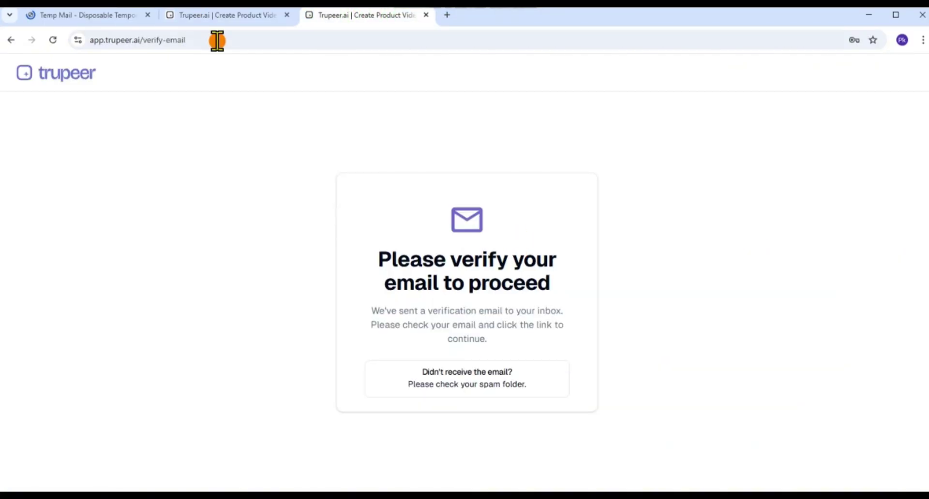
click(217, 16)
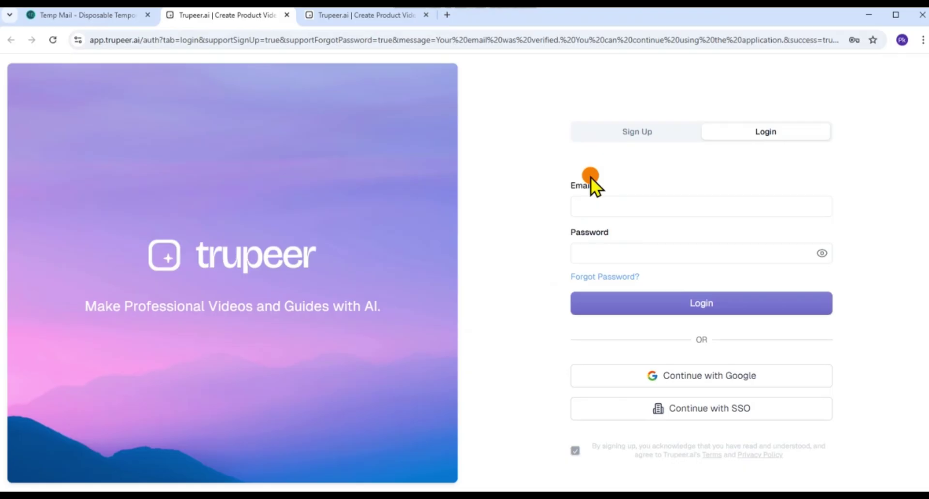
right_click(596, 208)
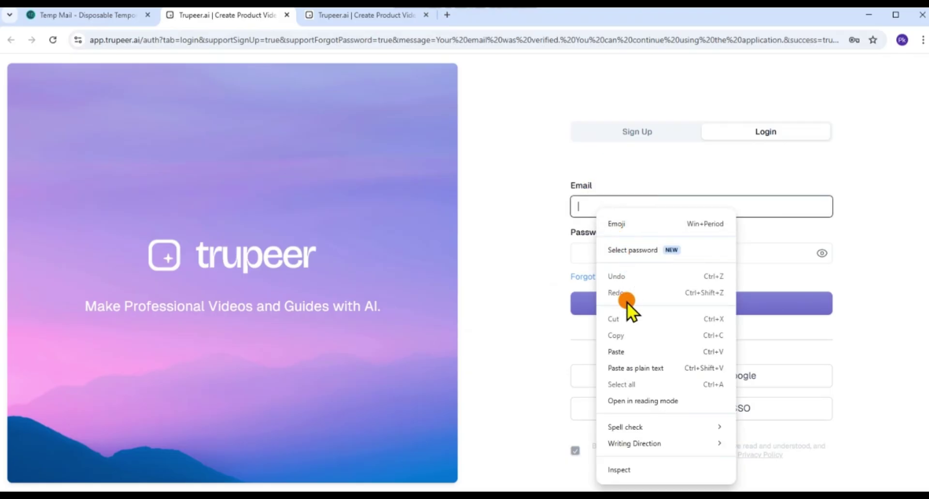
click(622, 350)
click(611, 248)
right_click(612, 248)
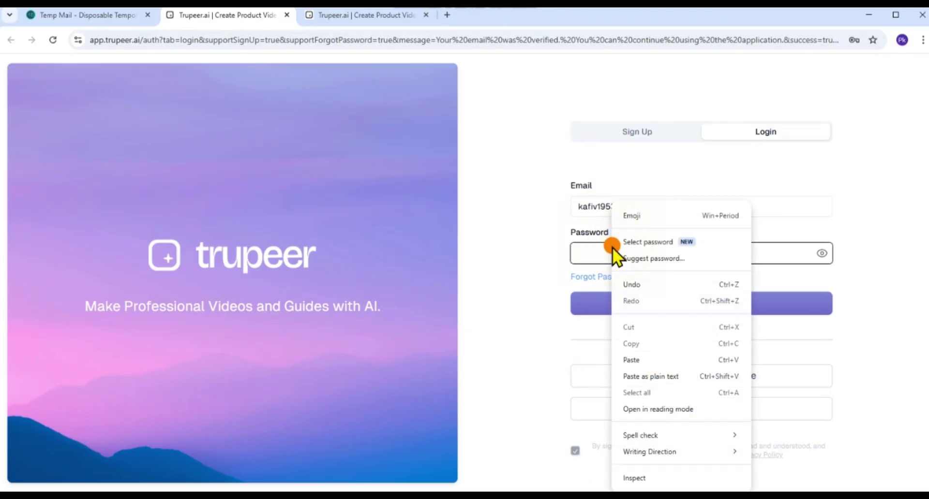
click(600, 205)
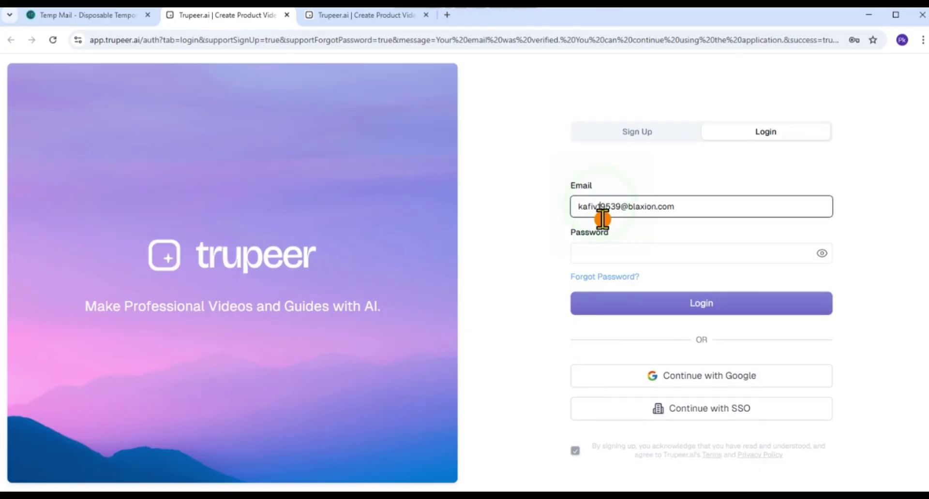
Step: Fill in the saved account password instead of a suggested one and log in to Trupeer
click(599, 250)
click(674, 307)
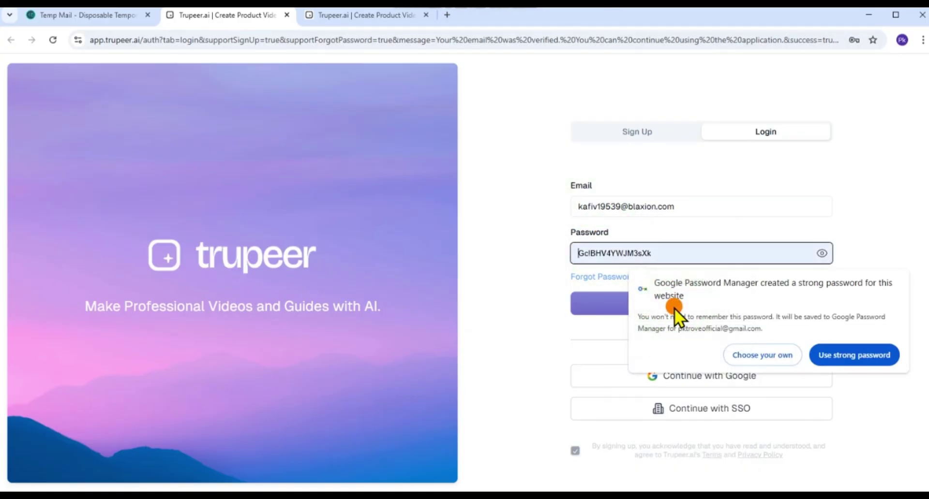
click(706, 135)
click(629, 246)
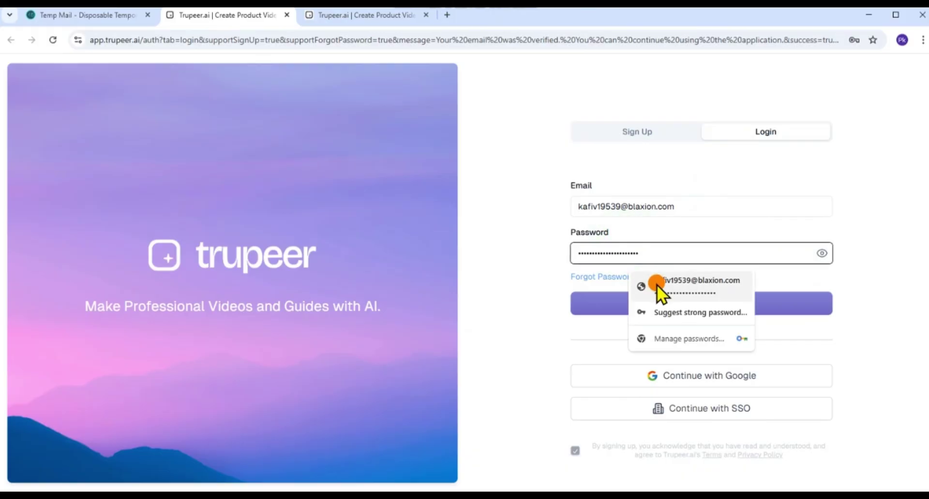
click(657, 284)
click(674, 305)
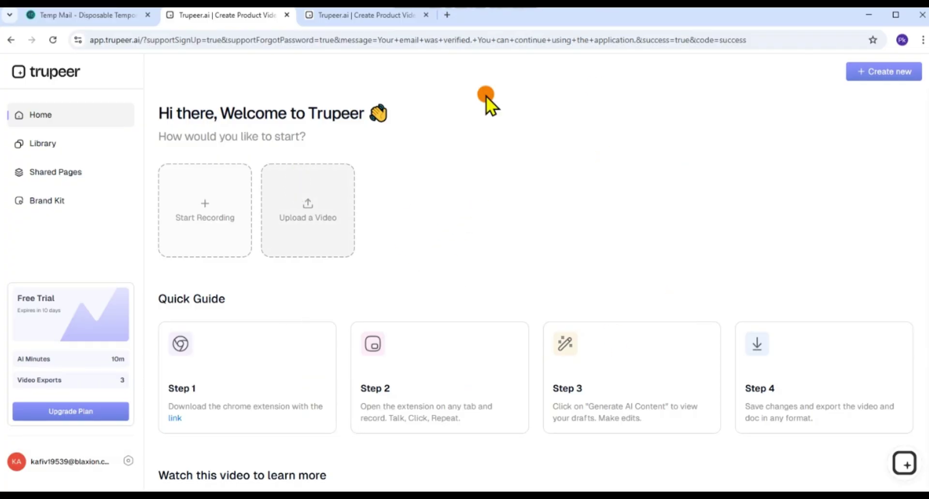
Step: Start a recording from the Trupeer home page and add the Trupeer AI Screen Recorder extension to Chrome
click(234, 212)
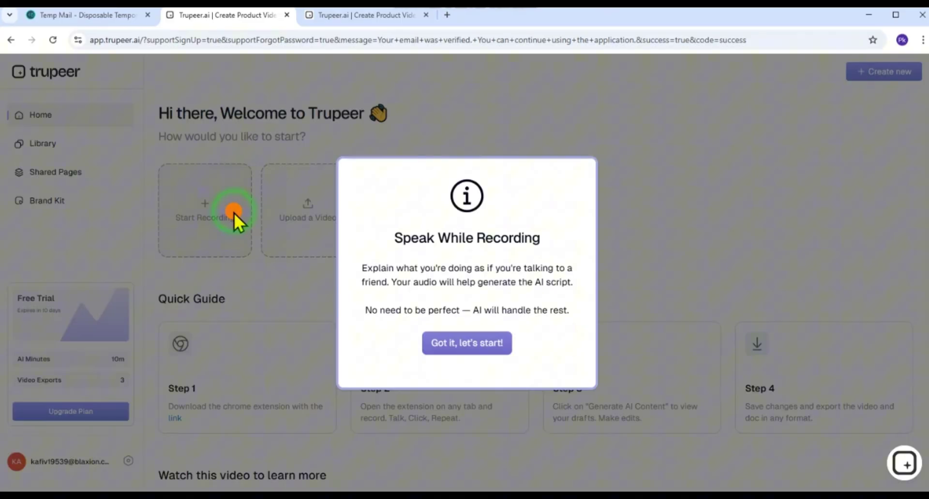
click(482, 345)
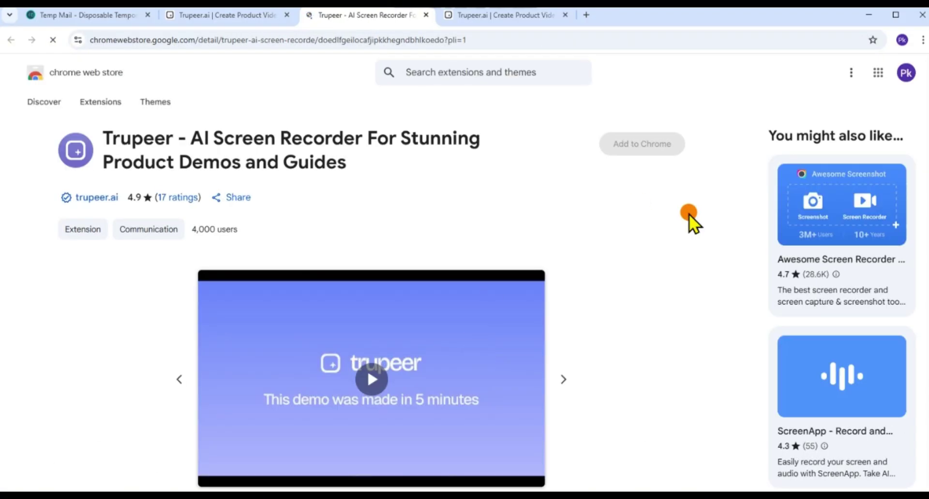
click(622, 145)
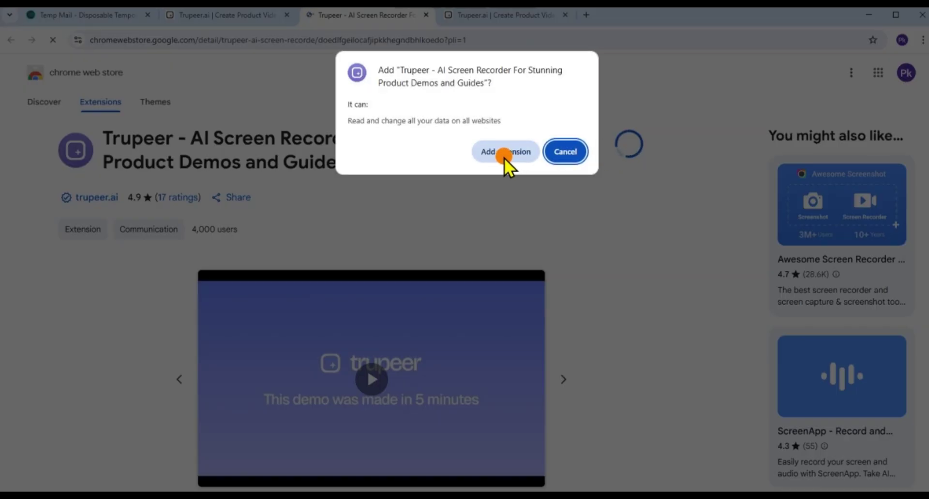
click(504, 158)
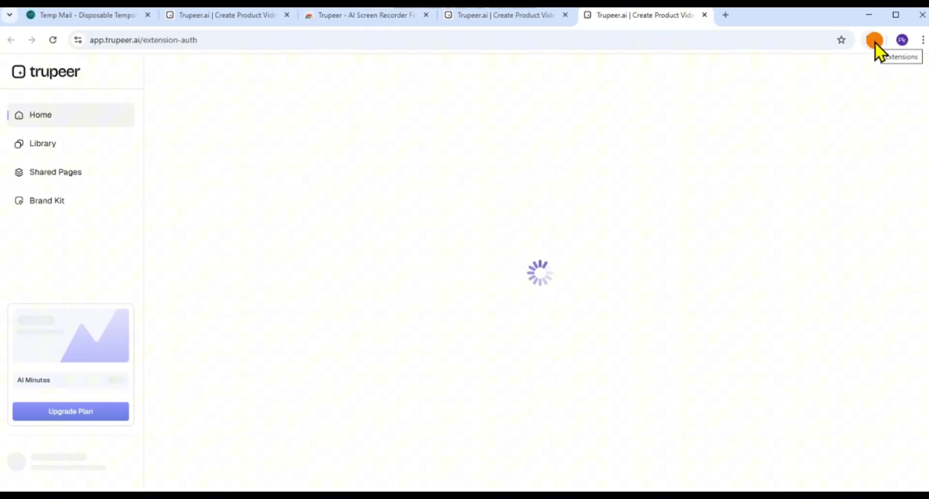
Step: Pin the Trupeer AI Screen Recorder extension in Chrome and dismiss the extension activation message
click(874, 41)
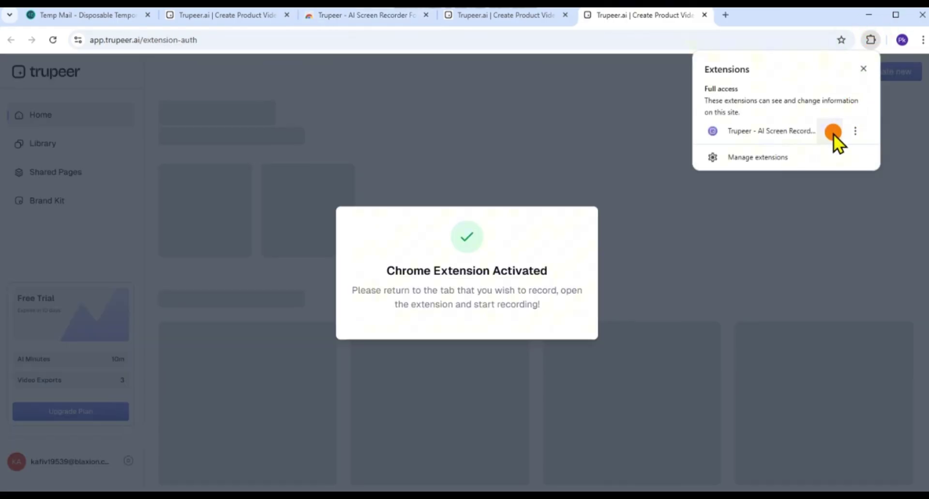
click(833, 133)
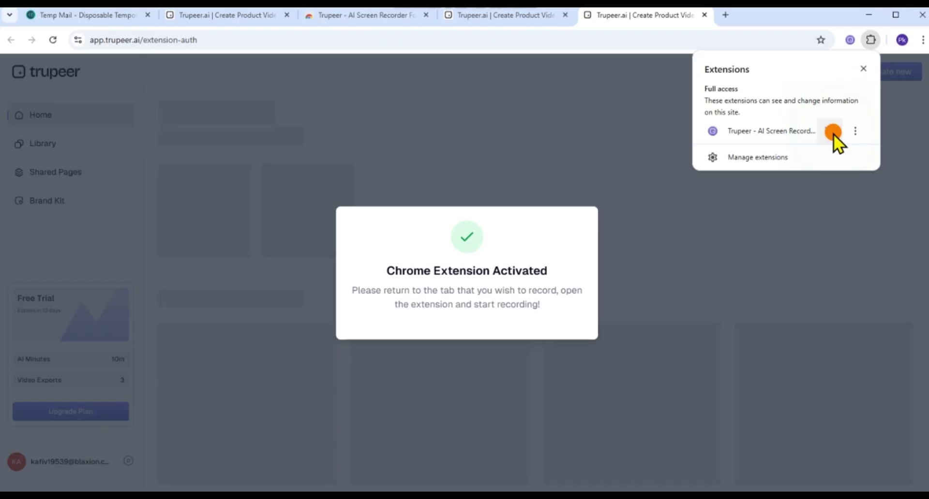
click(656, 263)
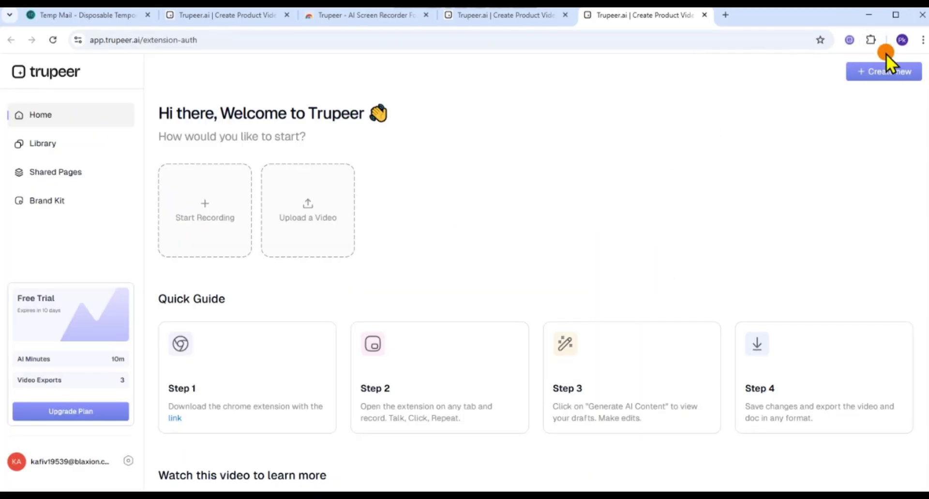
Step: Open the Trupeer recorder extension and give it access to the system default microphone
click(870, 41)
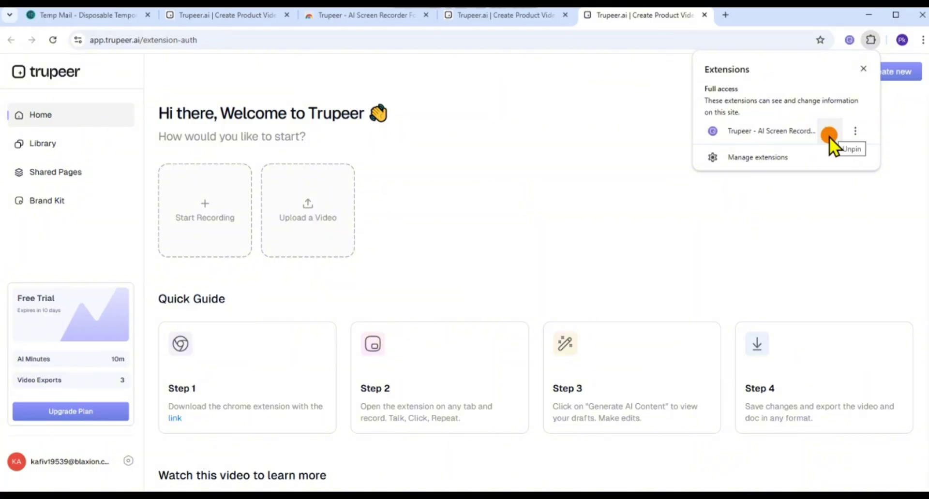
click(721, 175)
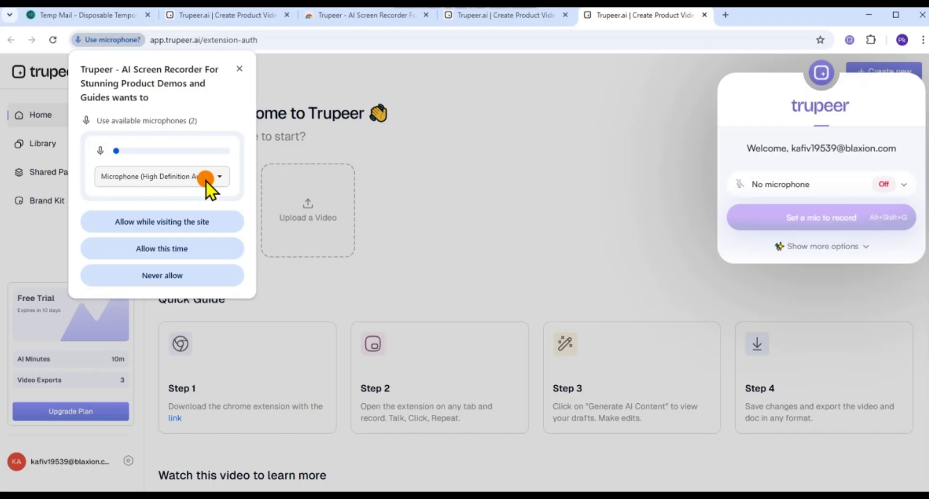
click(205, 180)
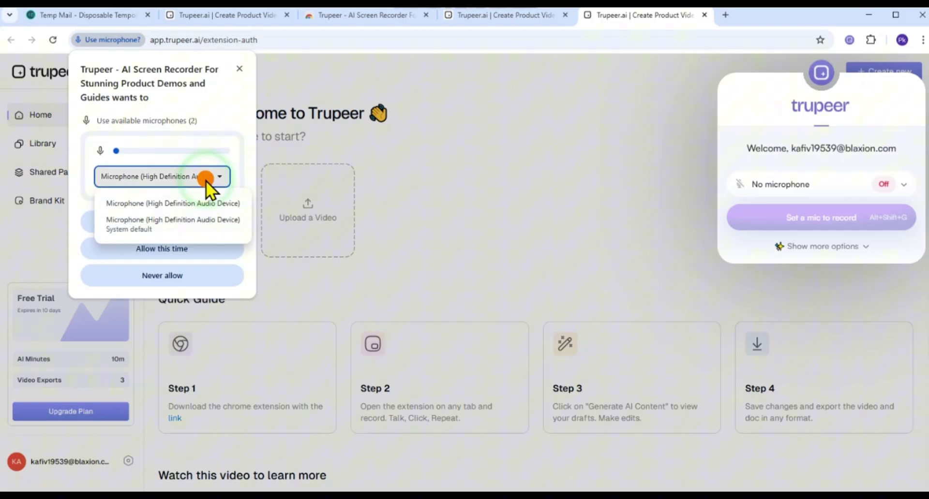
click(201, 220)
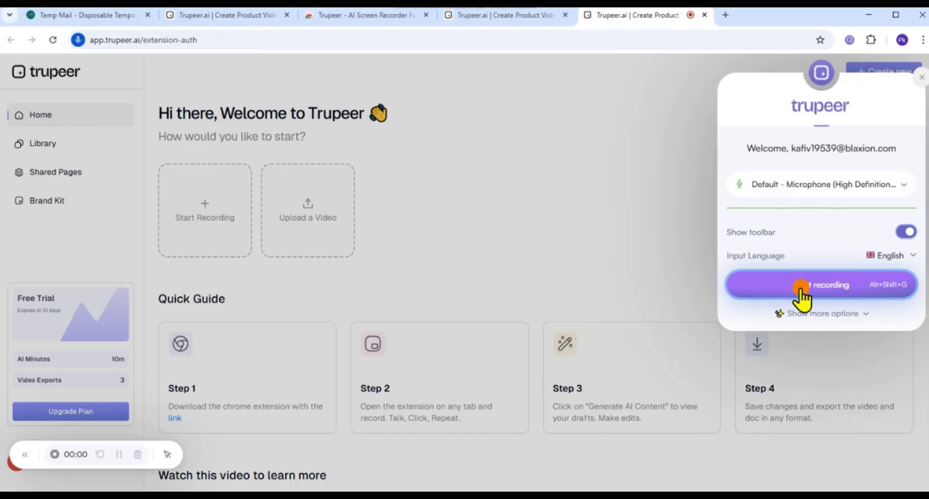
Step: Start a Trupeer recording and share the entire screen
click(801, 289)
click(525, 166)
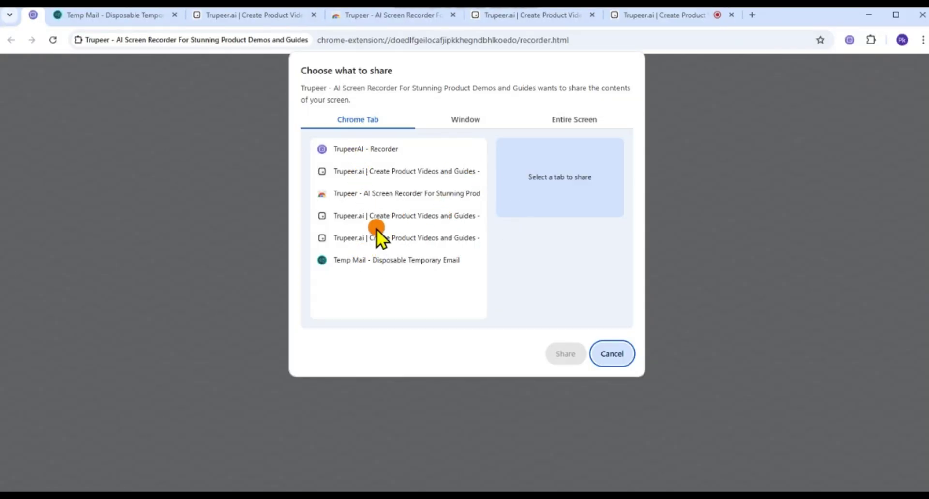
click(475, 118)
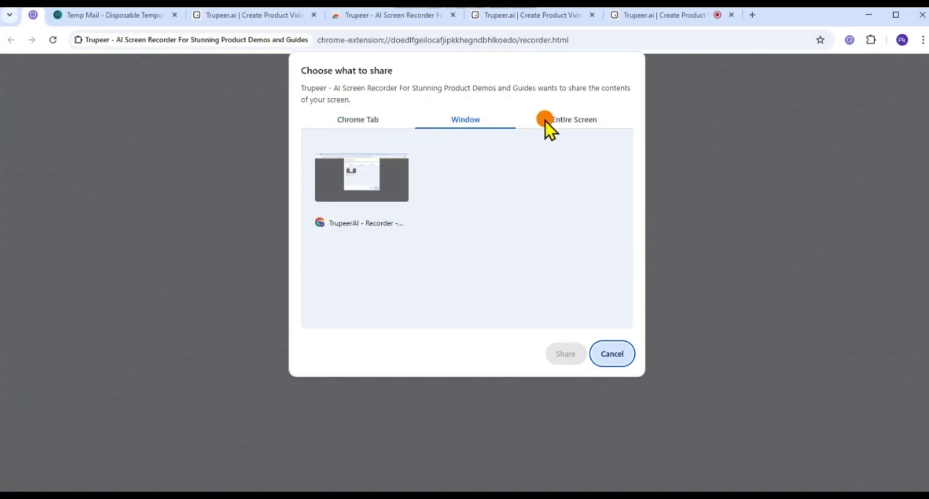
click(565, 127)
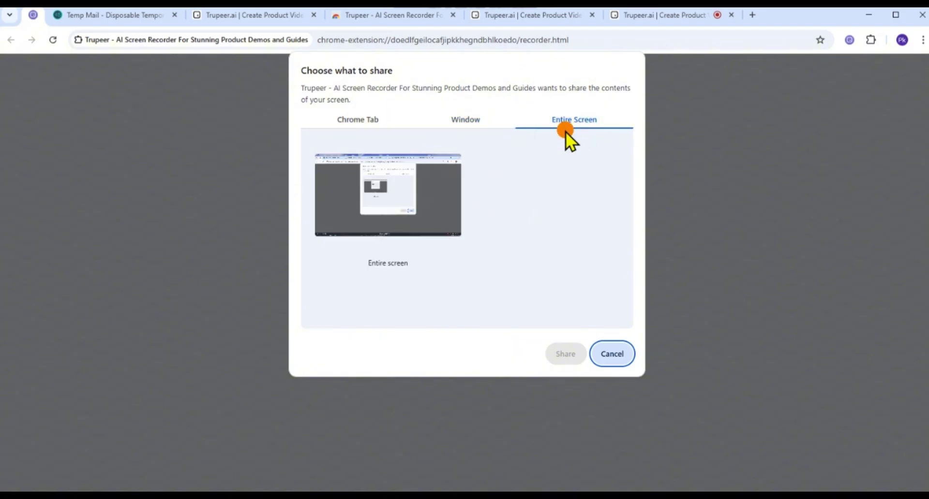
click(361, 212)
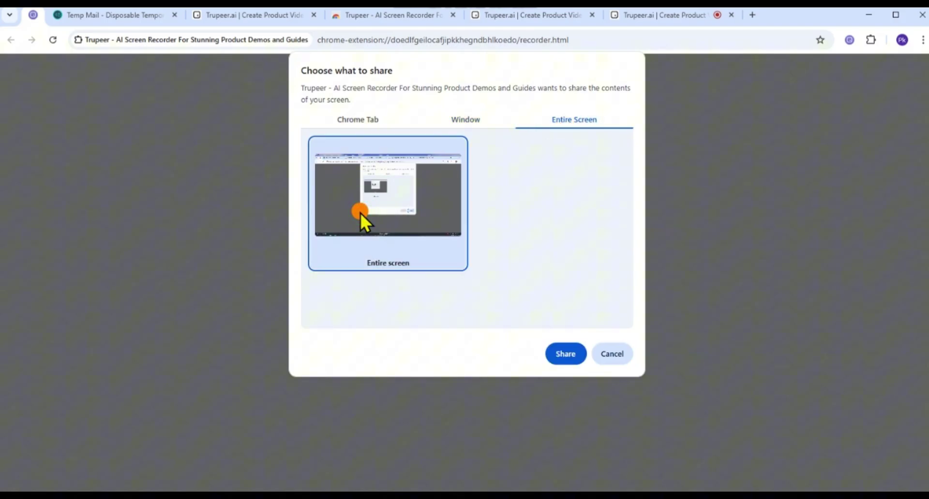
click(565, 354)
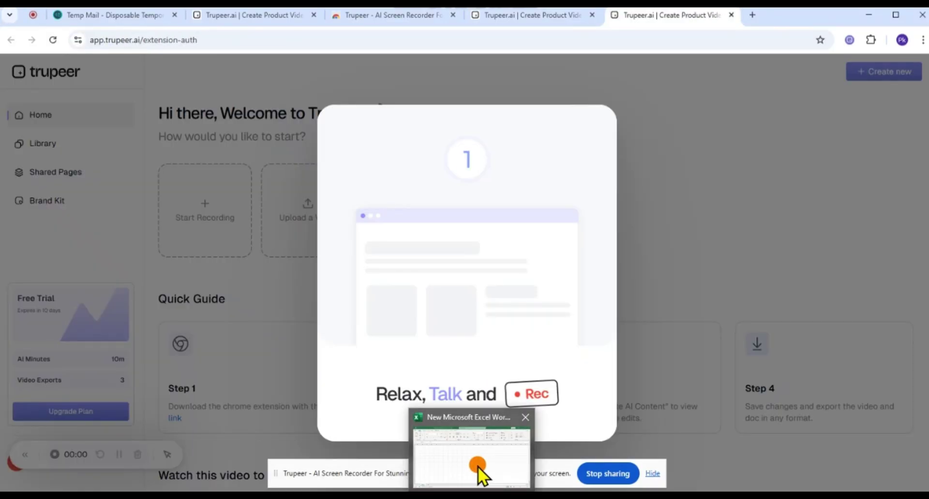
Step: Switch to the blank Excel worksheet and enter 1, 2 and 3 in cells A1 to A3
click(477, 466)
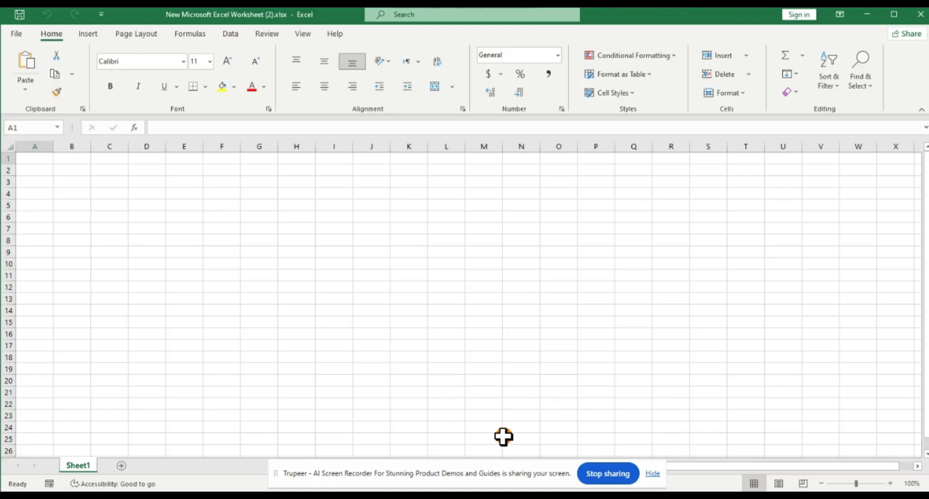
click(613, 475)
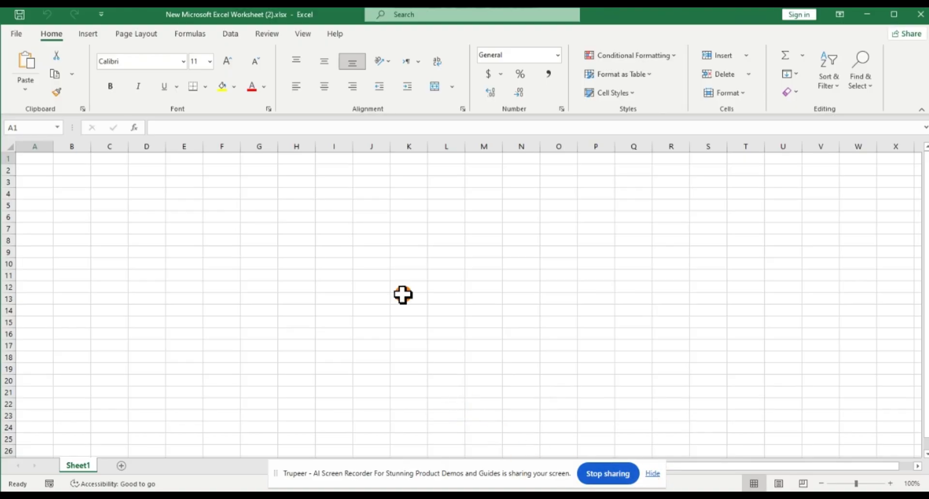
text(1)
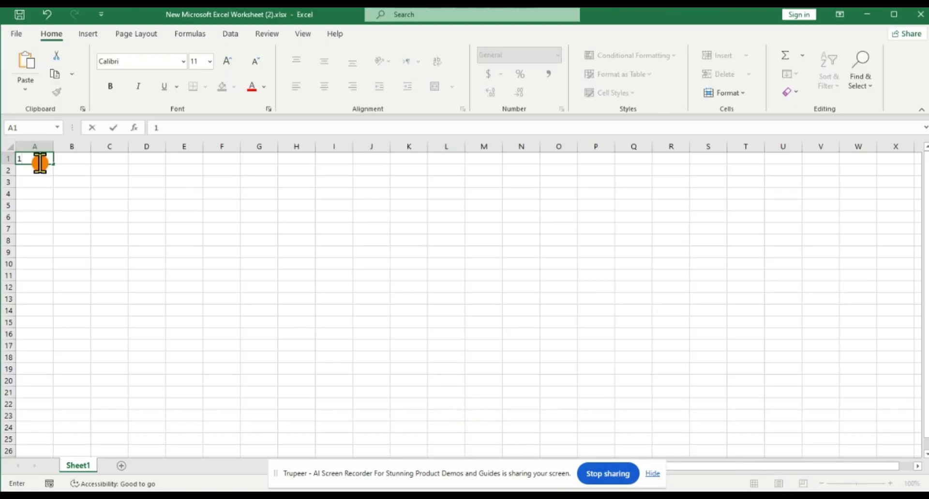
drag(53, 165, 52, 263)
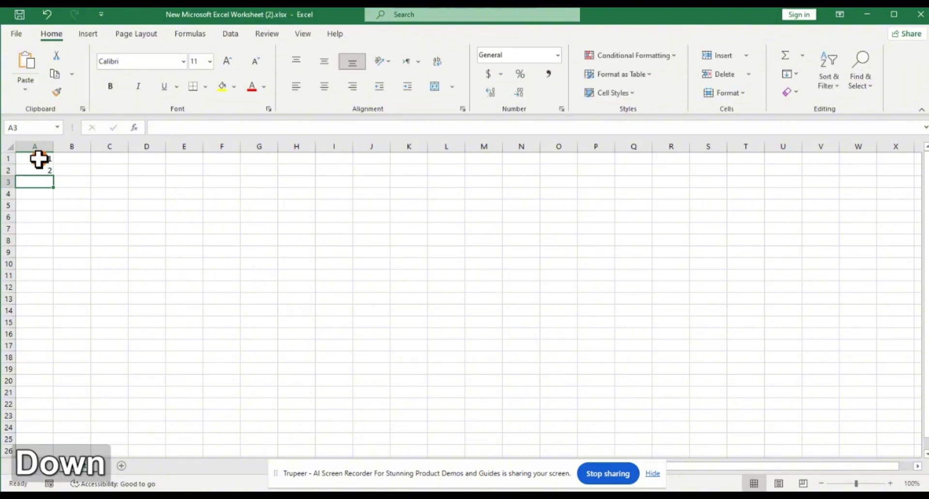
text(3)
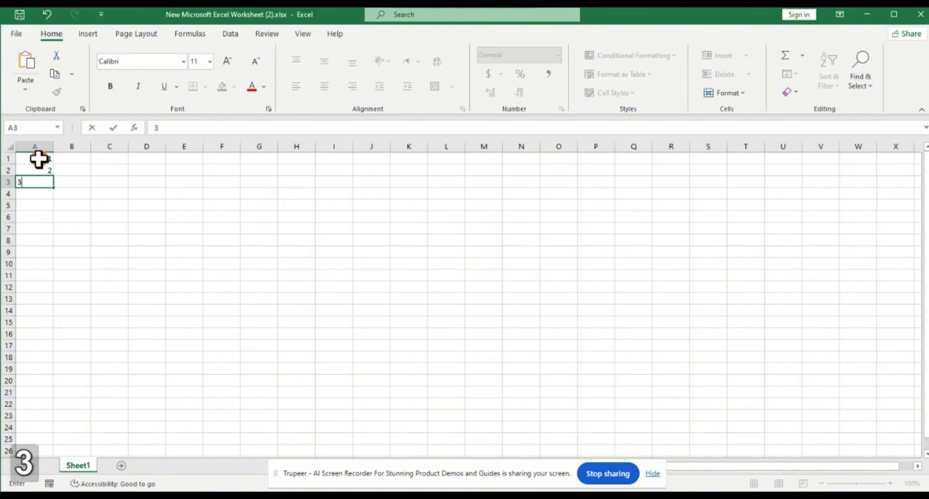
Step: Extend the number series from A1:A3 down to cell A14
click(42, 159)
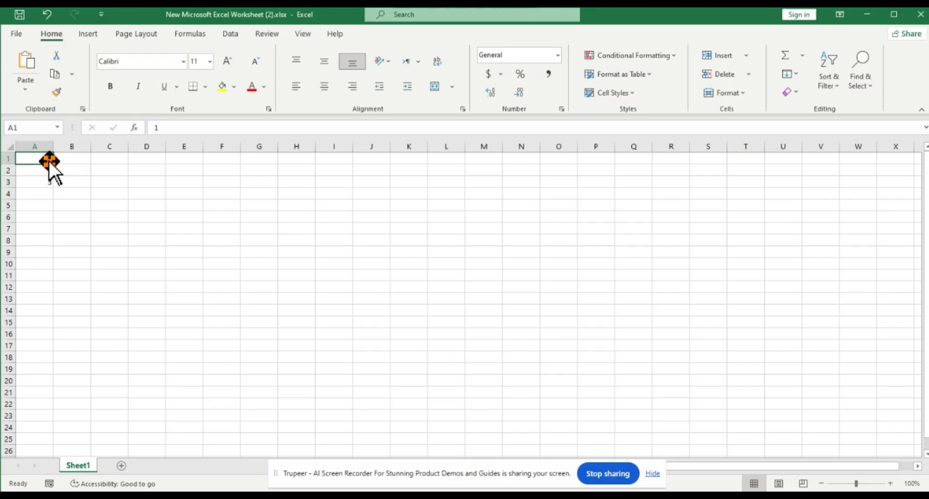
drag(52, 165, 50, 182)
drag(53, 187, 48, 314)
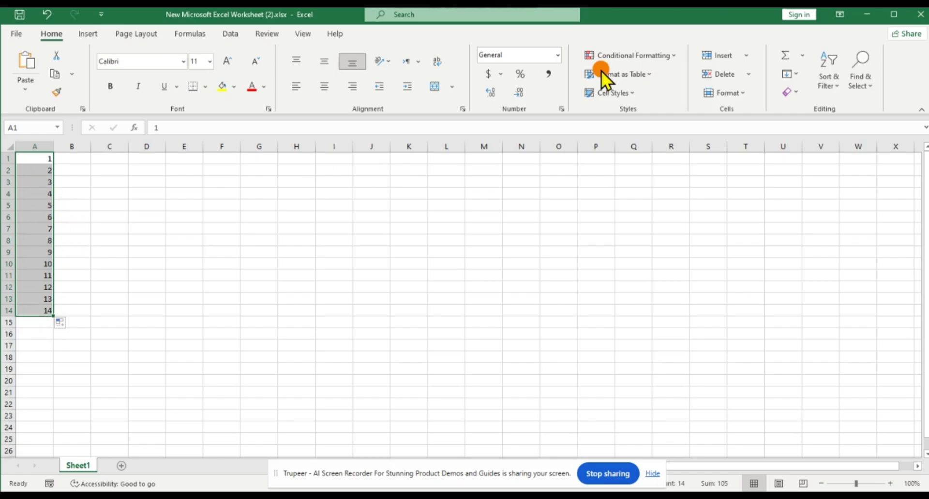
Step: Add up A1:A14 with the Sum function in cell A15, check its formula, and stop the screen recording
click(805, 57)
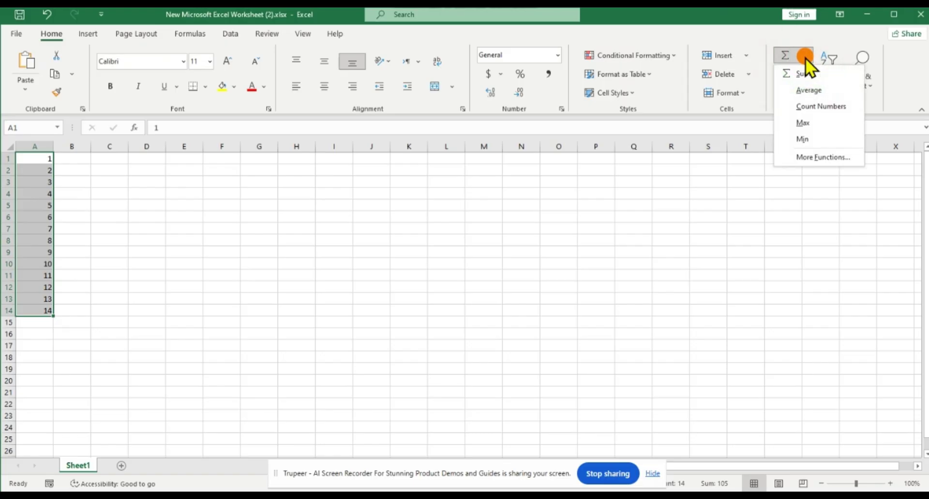
click(811, 75)
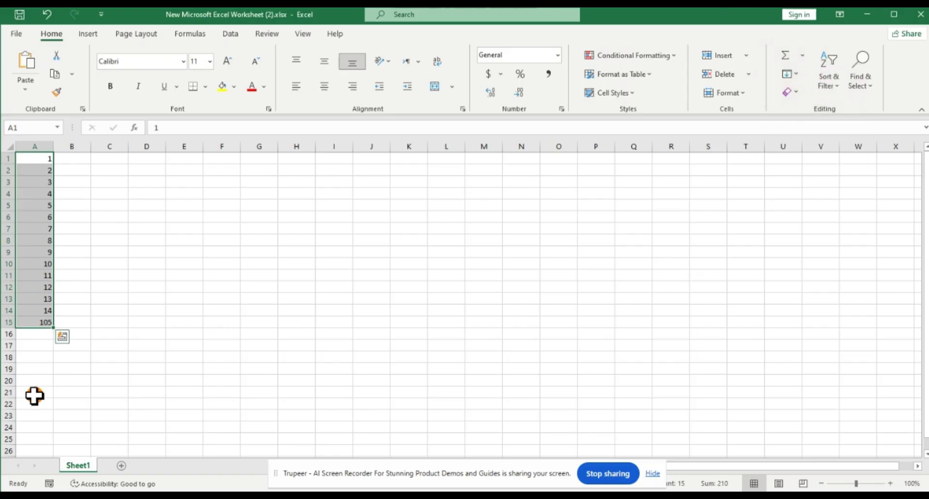
click(33, 323)
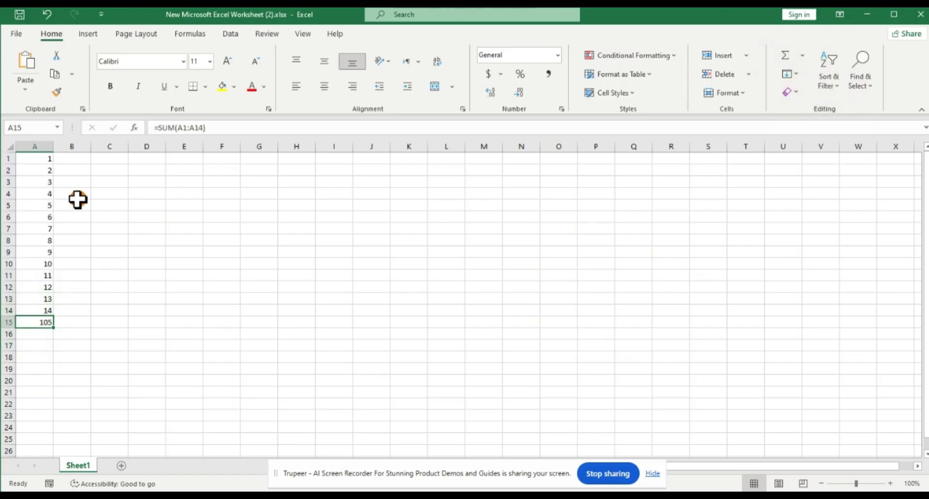
click(72, 159)
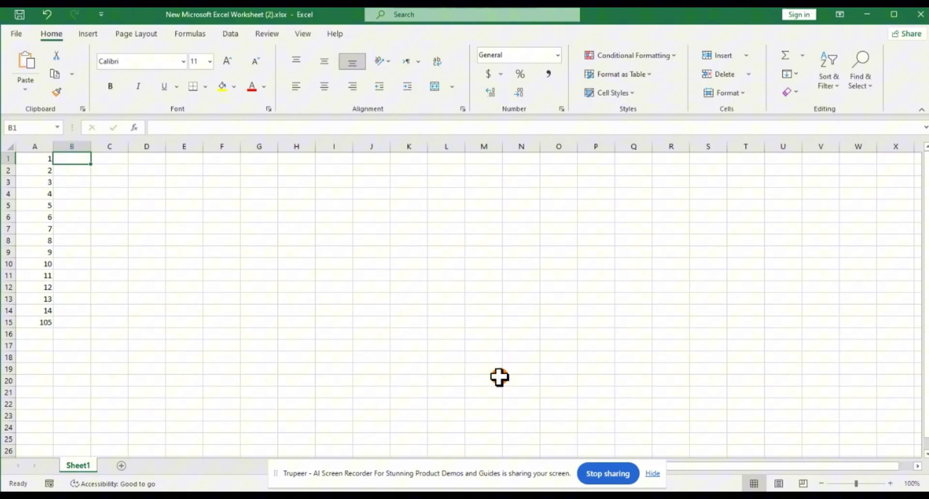
click(617, 472)
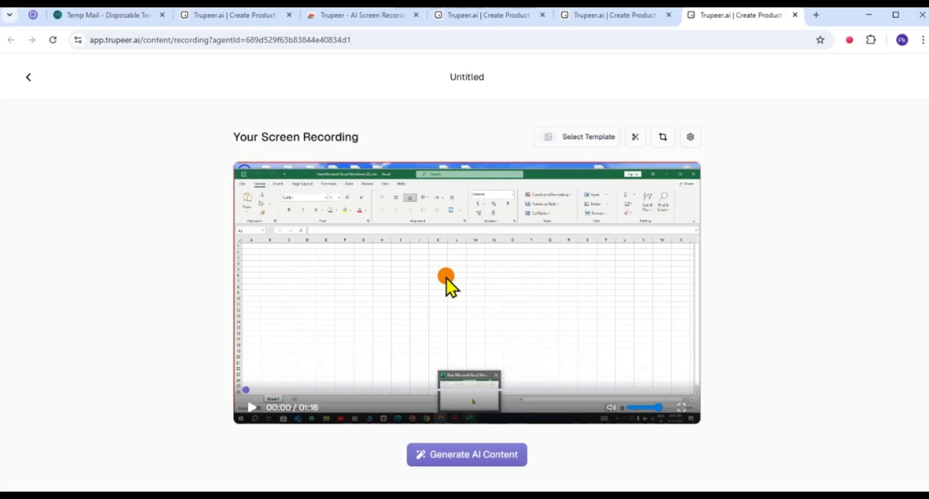
Step: Apply the User Onboarding template to the screen recording in Trupeer and generate the AI content
click(593, 137)
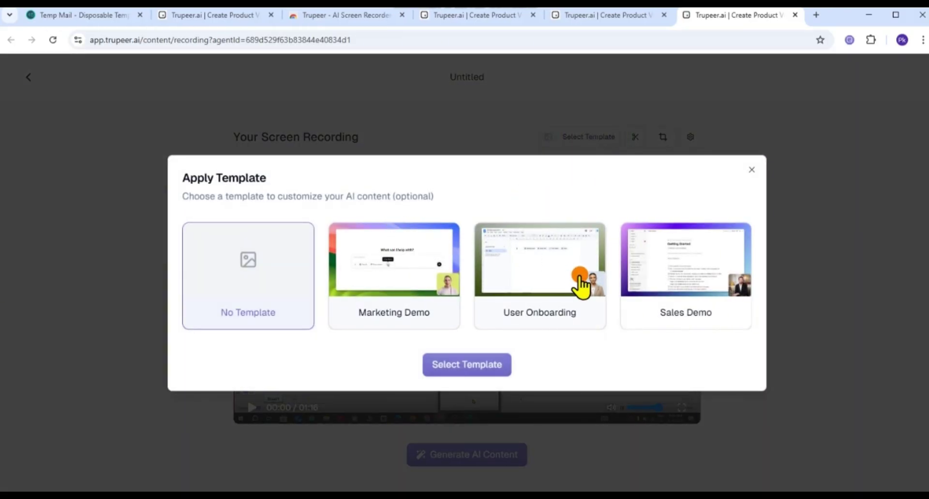
click(579, 275)
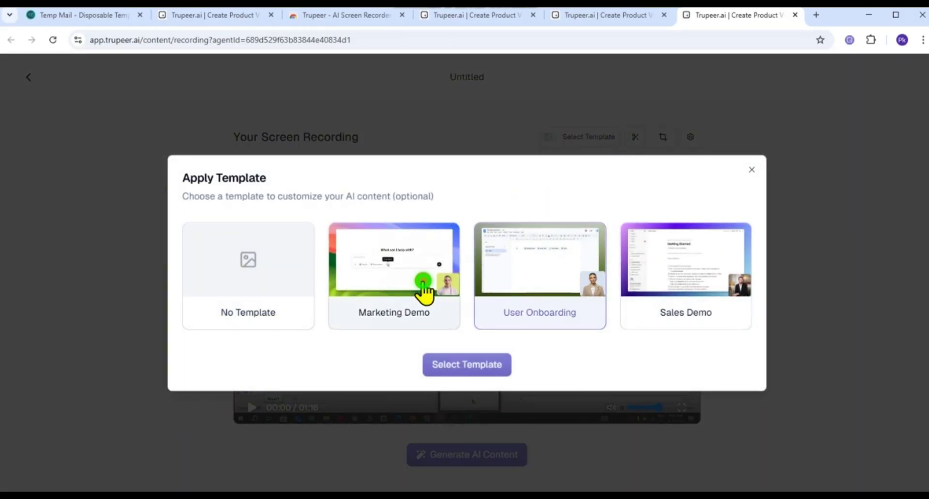
click(467, 364)
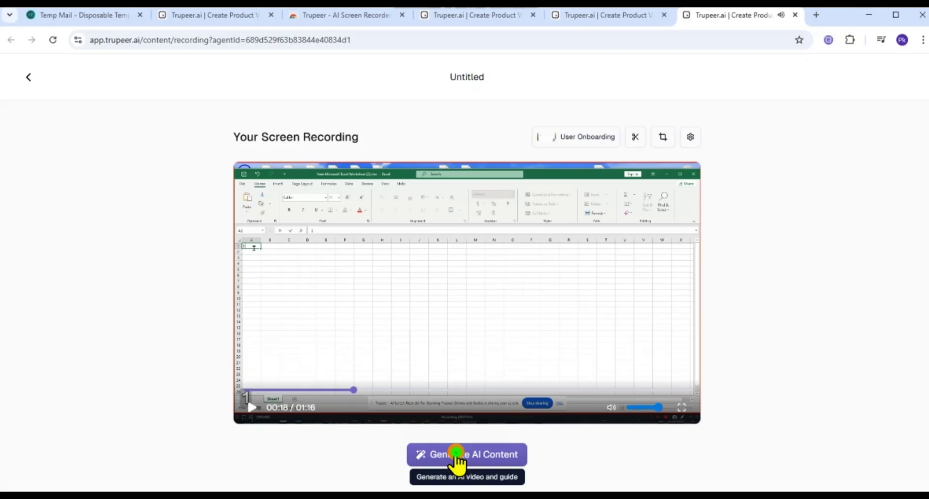
click(455, 457)
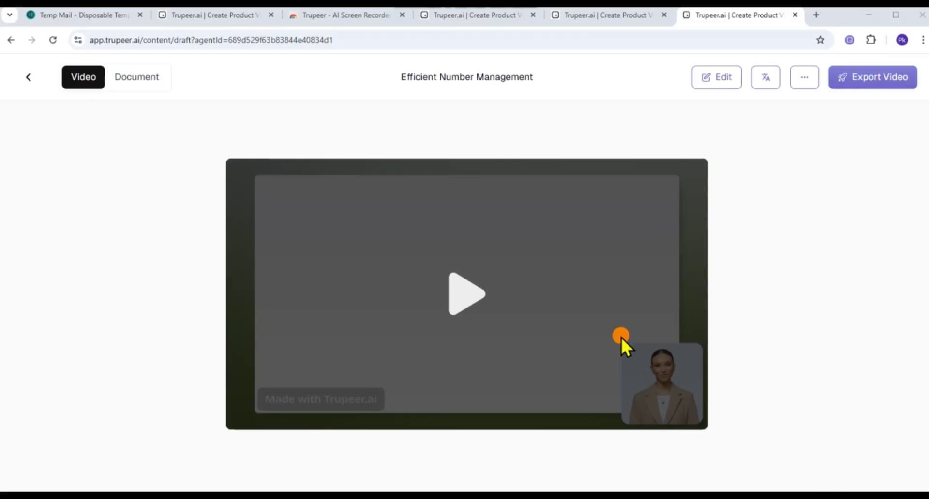
Step: Preview the generated Efficient Number Management video and open its script for editing
click(445, 310)
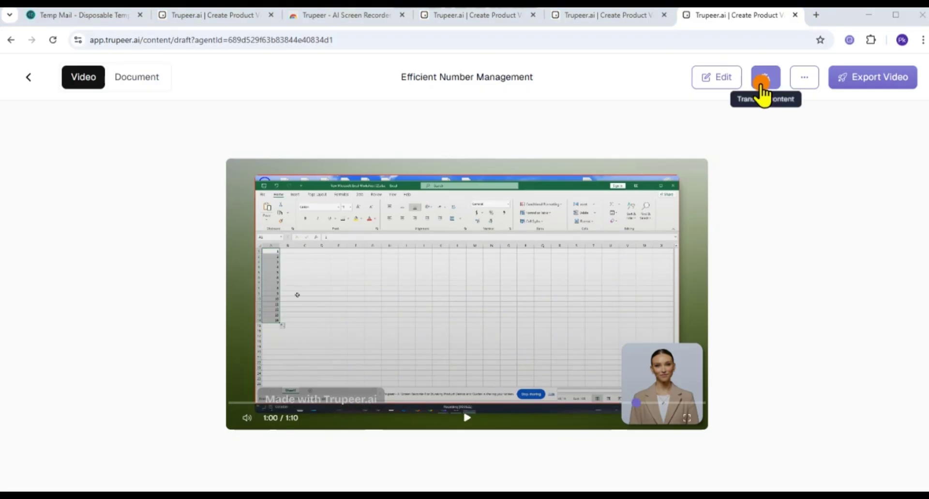
click(730, 86)
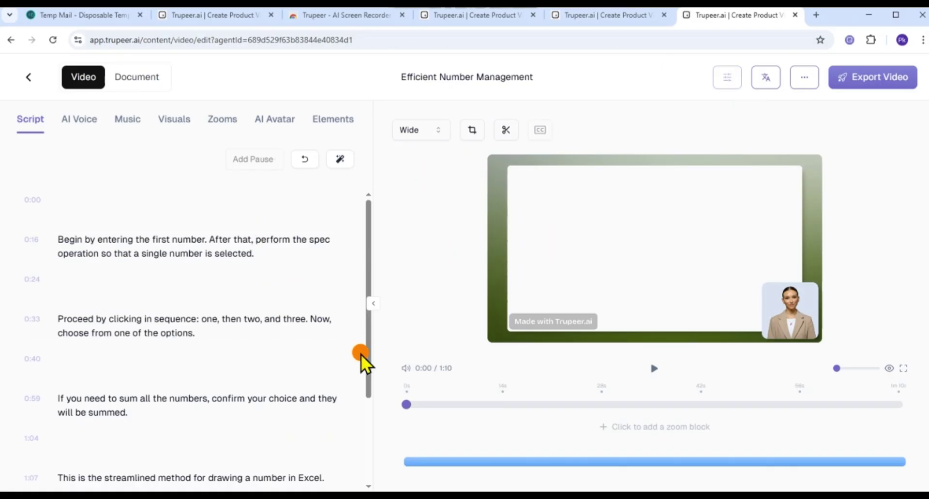
drag(369, 355, 371, 476)
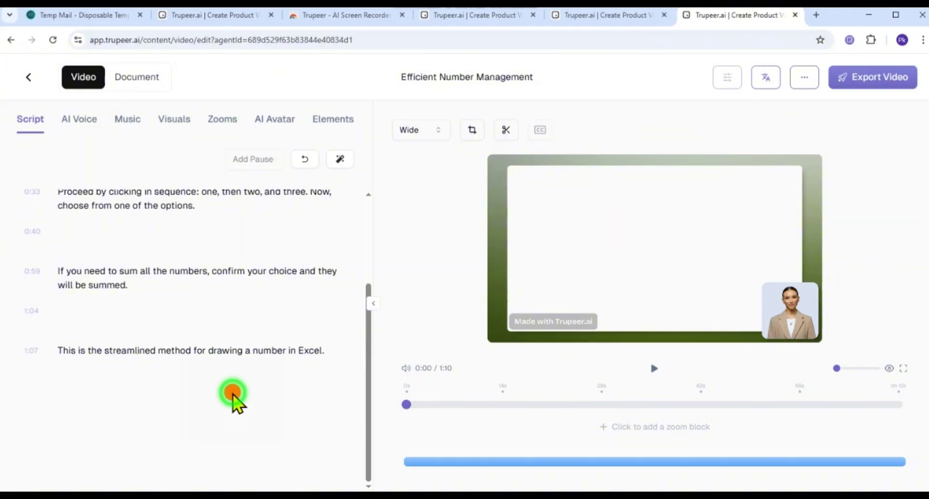
Step: Add several blank lines after the script's last sentence, "This is the streamlined method for drawing a number in Excel."
click(332, 349)
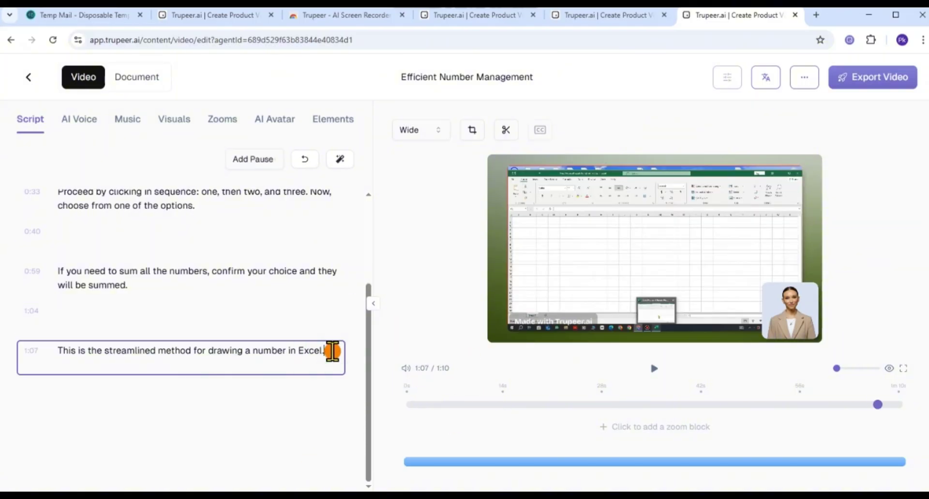
key(shift)
key(Return)
key(Return)
key(Return)
key(Return)
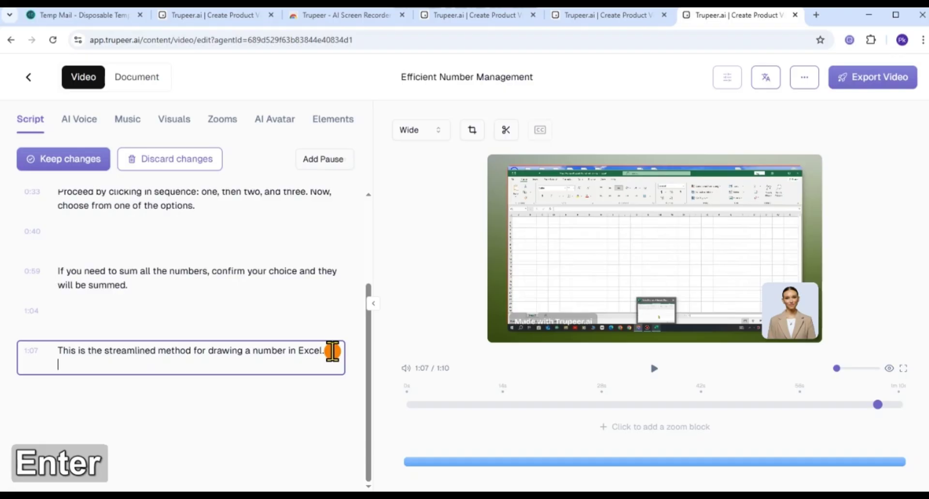
key(Return)
key(Return)
key(Return)
key(Return)
key(Return)
key(Return)
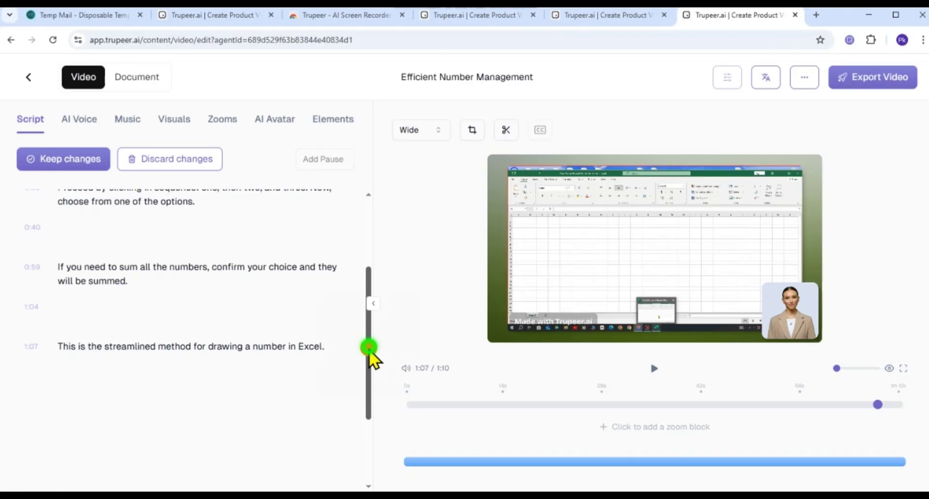
scroll(372, 353, down, 2)
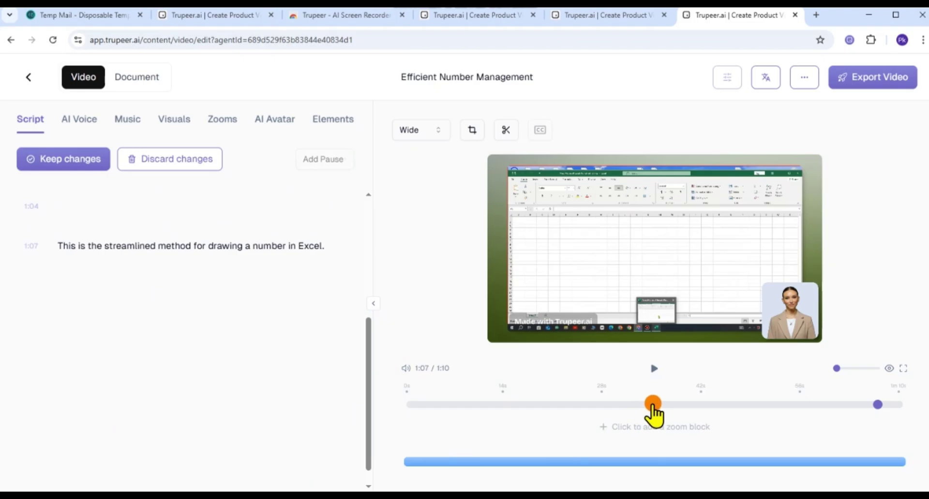
Step: Check the recording at about 0:36, 0:41 and a slightly later point in the video preview
click(658, 405)
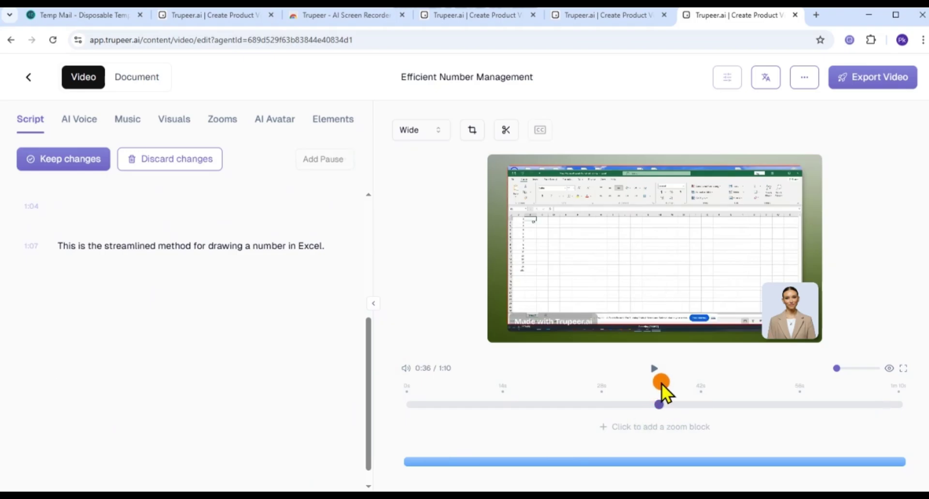
click(697, 405)
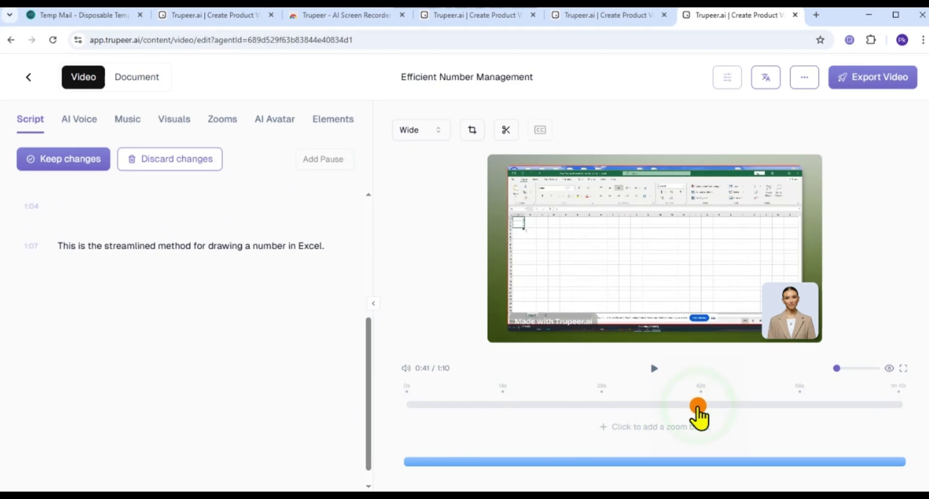
click(723, 405)
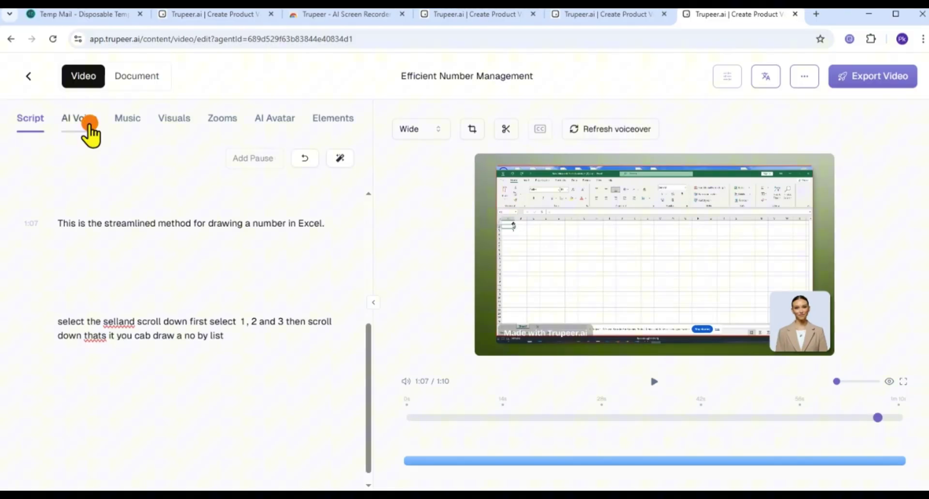
Step: Choose Camila, the conversational female English (US) voice, as the video's AI voiceover
click(95, 122)
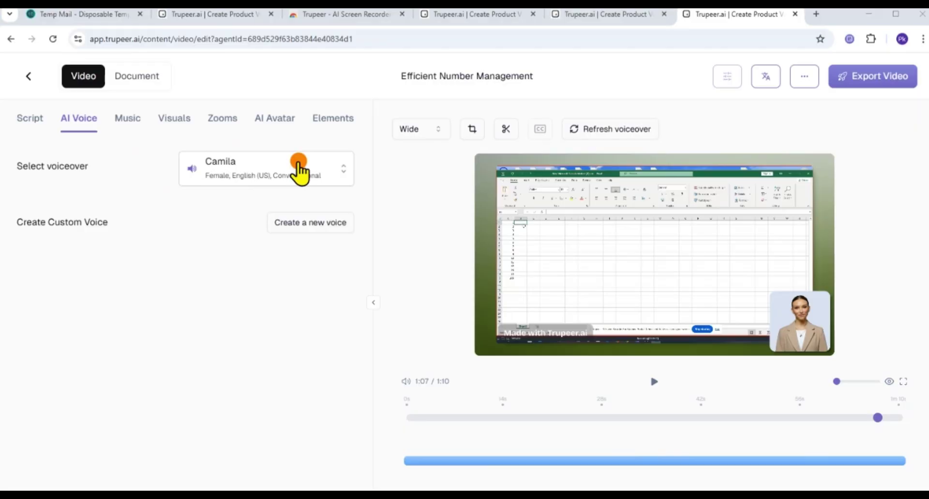
click(298, 167)
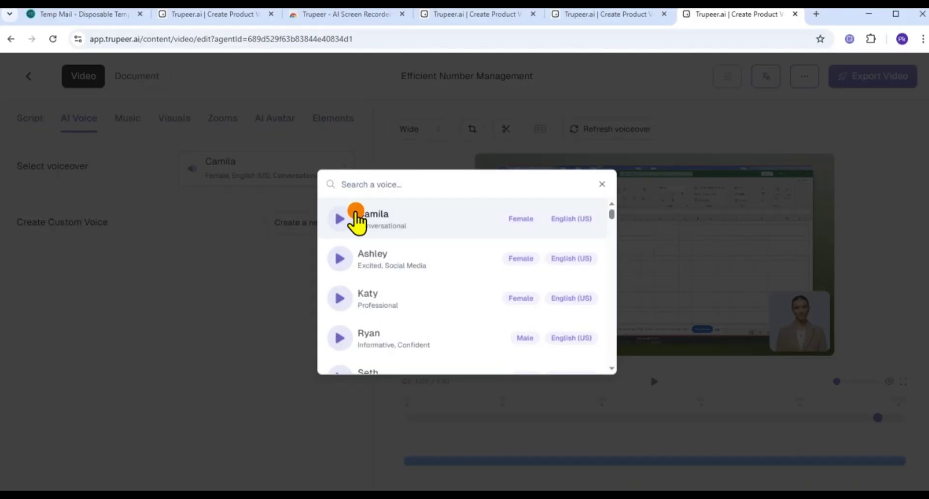
click(357, 219)
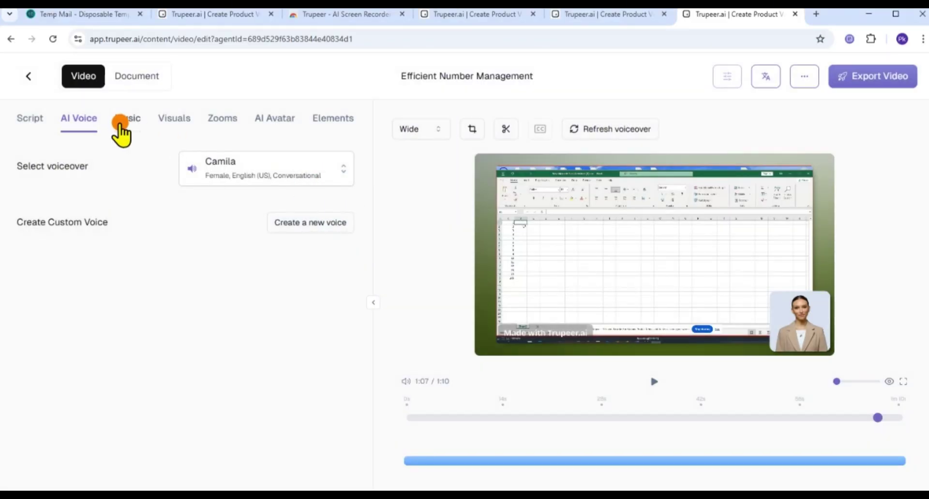
click(87, 124)
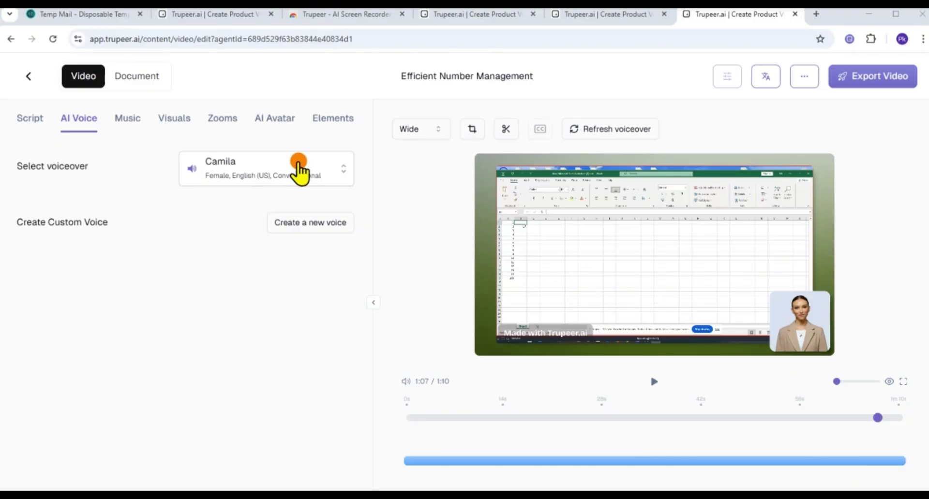
click(294, 177)
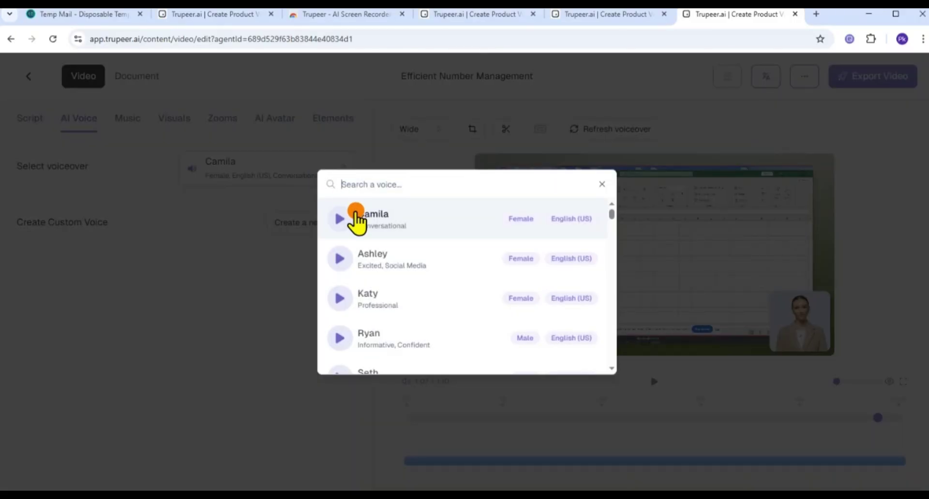
click(353, 218)
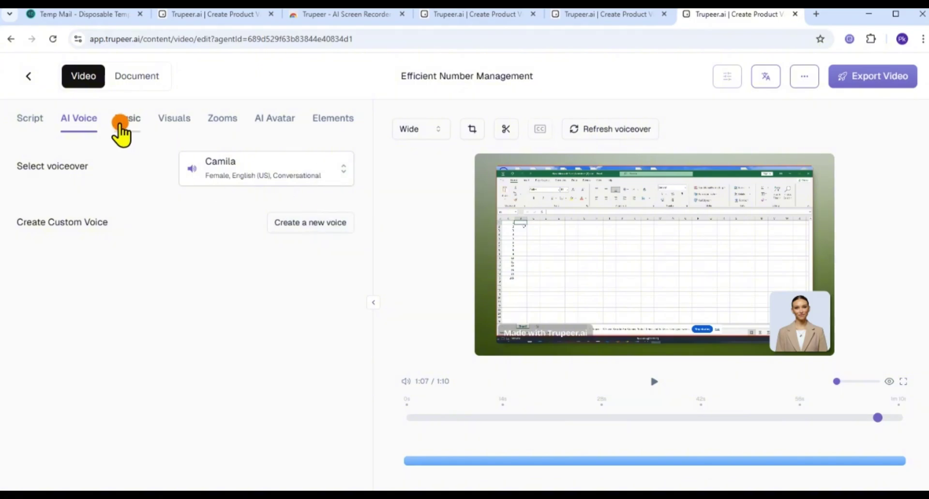
Step: Enable background music for the video, select the Feels track and set the music volume to 2
click(122, 127)
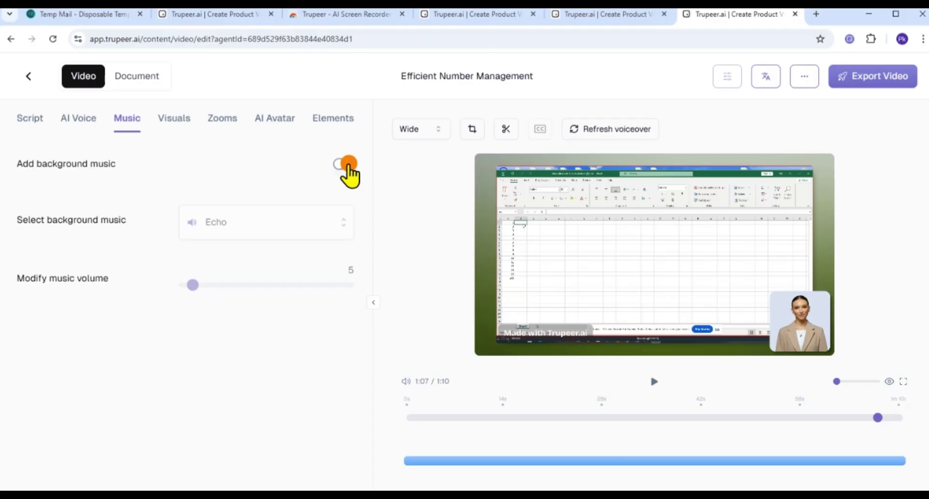
click(344, 165)
click(227, 222)
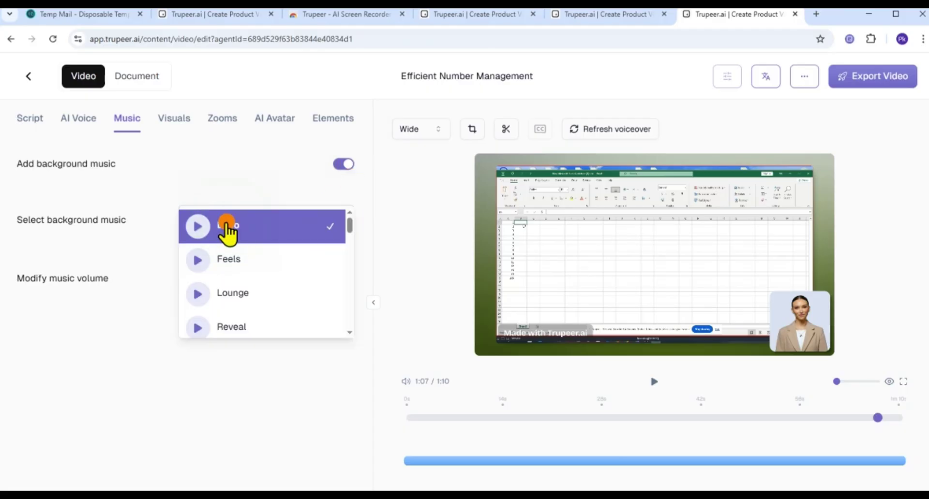
click(229, 261)
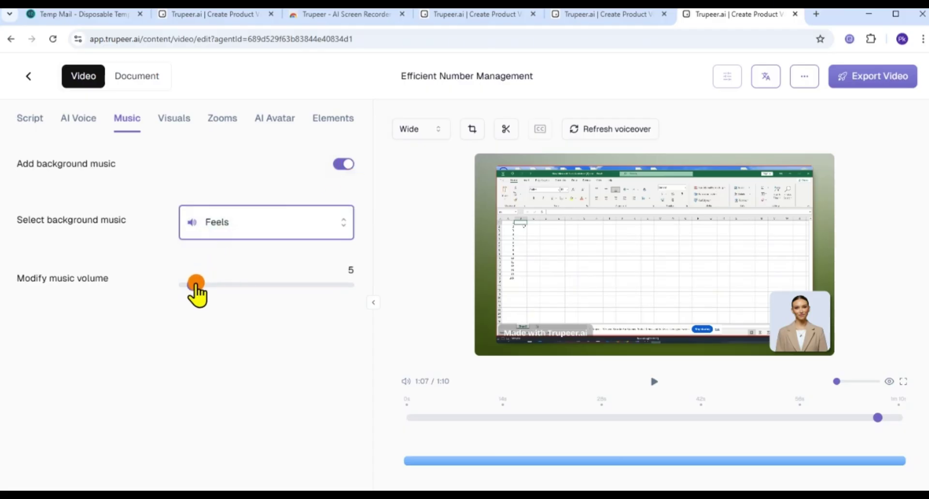
click(196, 285)
click(200, 286)
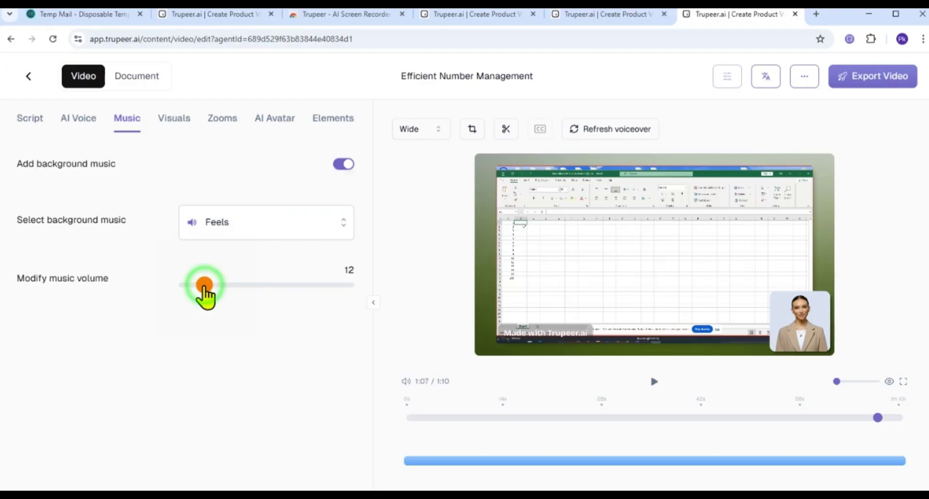
drag(196, 285, 189, 285)
click(188, 285)
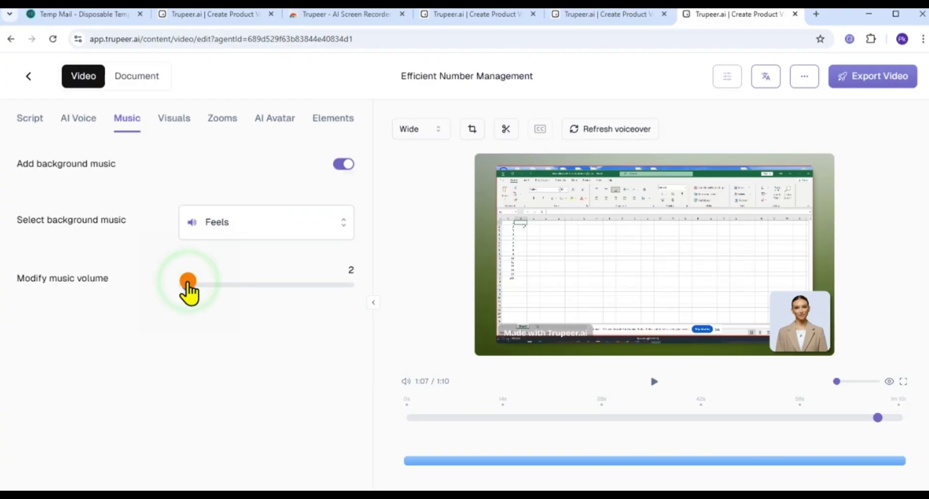
Step: Turn the background music back on with the Feels track and lower its volume to 2
click(120, 124)
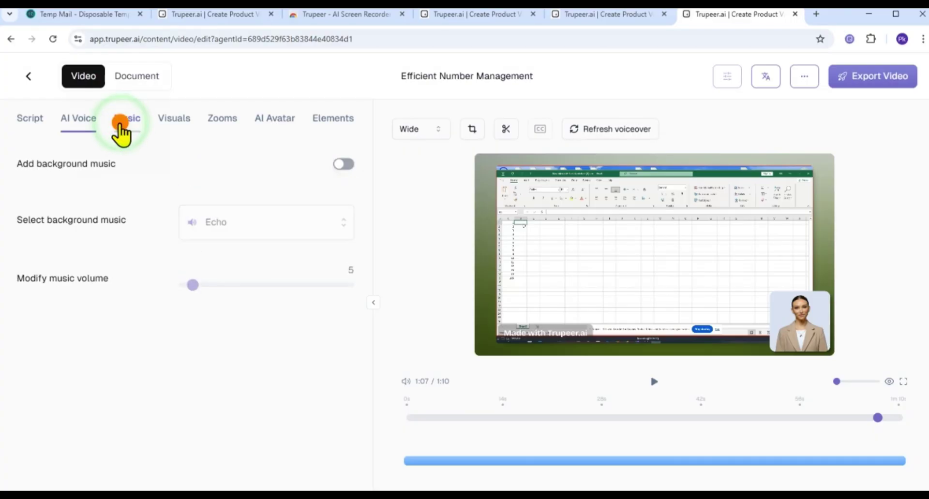
click(246, 229)
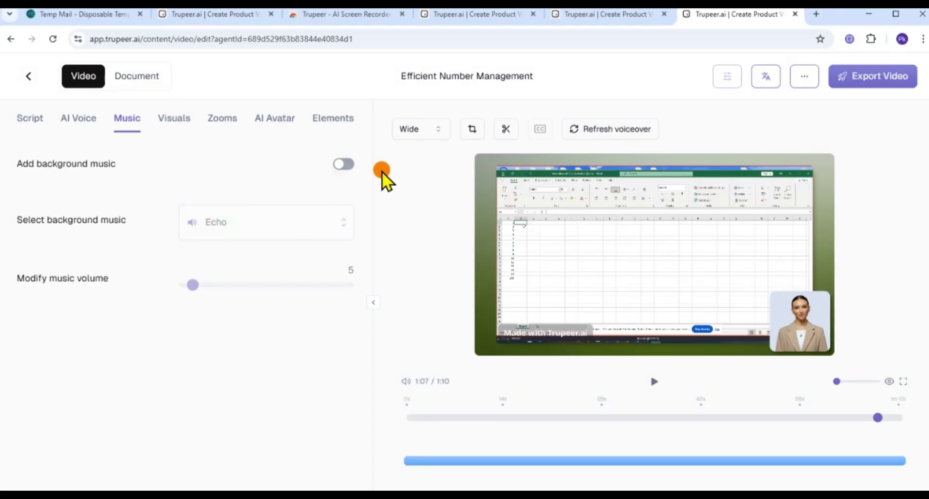
click(348, 164)
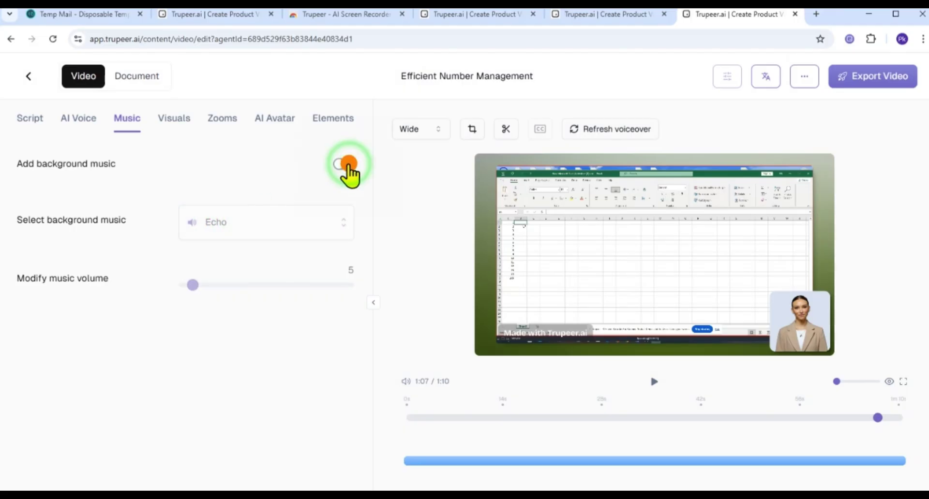
click(225, 223)
click(229, 260)
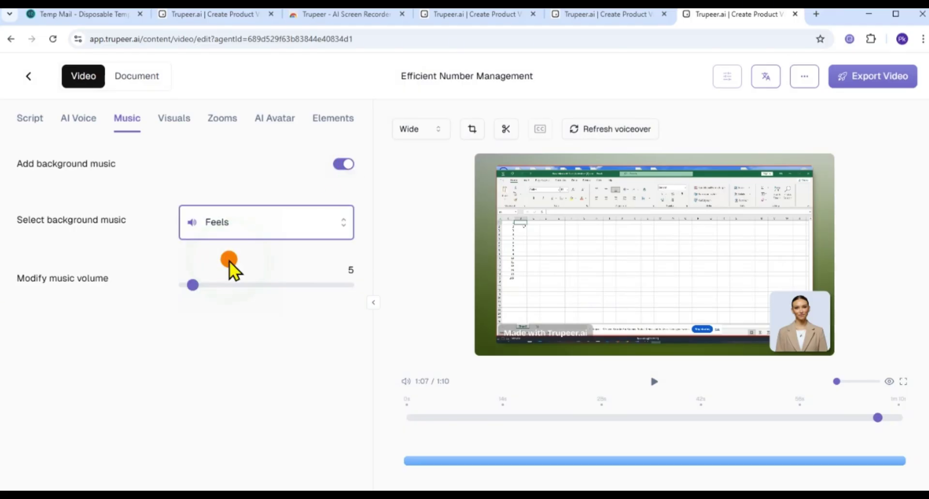
mouse_move(196, 286)
mouse_down()
mouse_move(205, 287)
mouse_move(187, 286)
mouse_up()
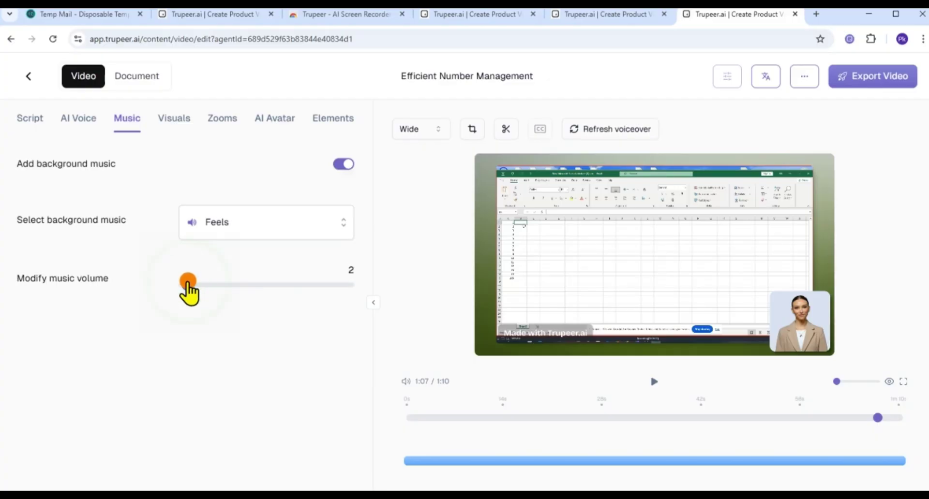
Step: Try several background images behind the screen recording, including the green gradient and the orange-red gradient
click(188, 132)
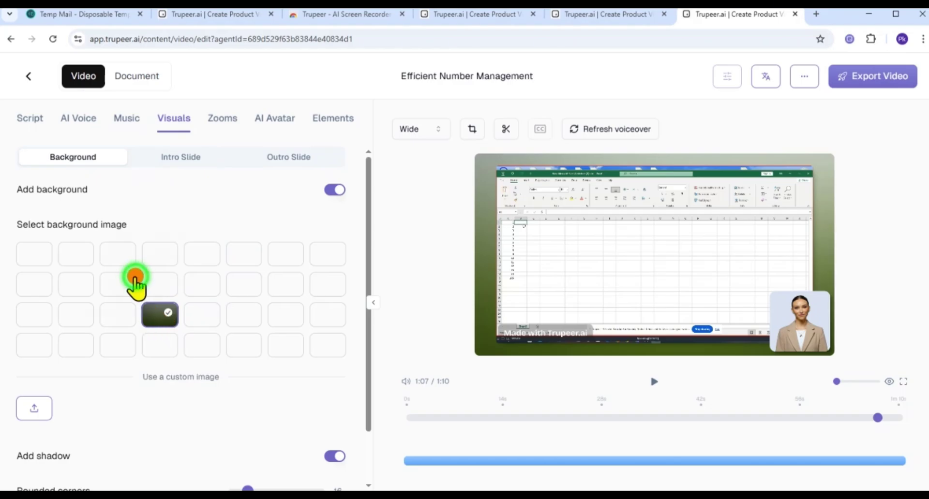
click(135, 283)
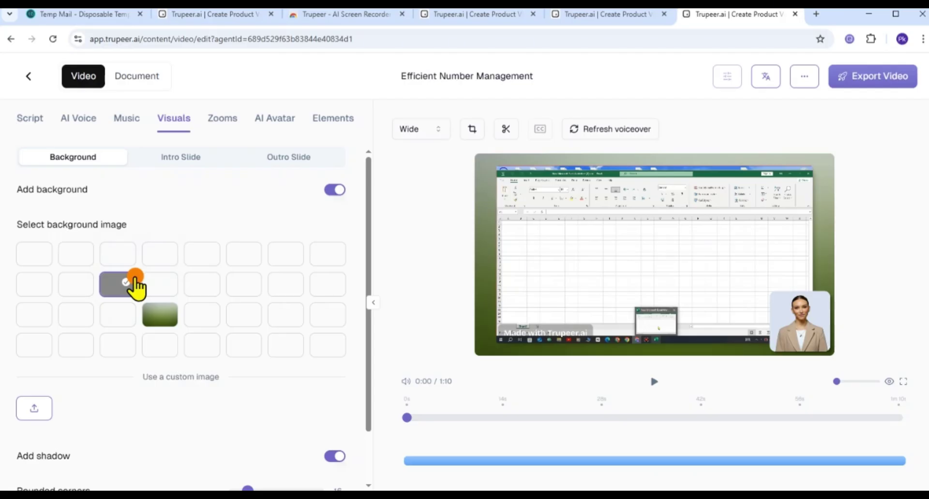
click(163, 289)
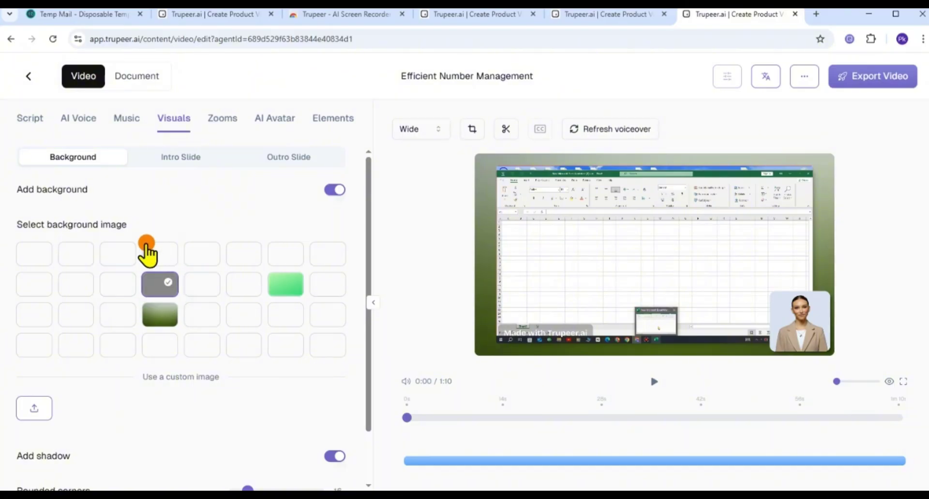
click(146, 252)
click(286, 286)
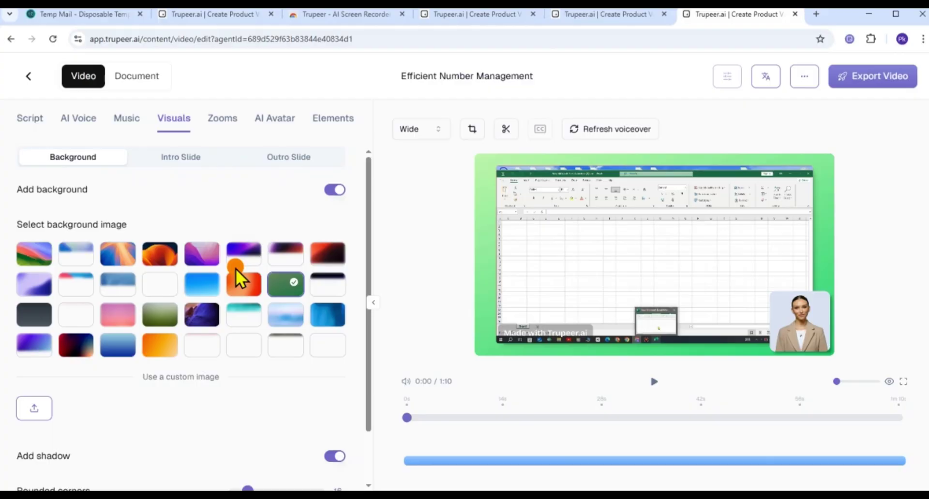
click(235, 286)
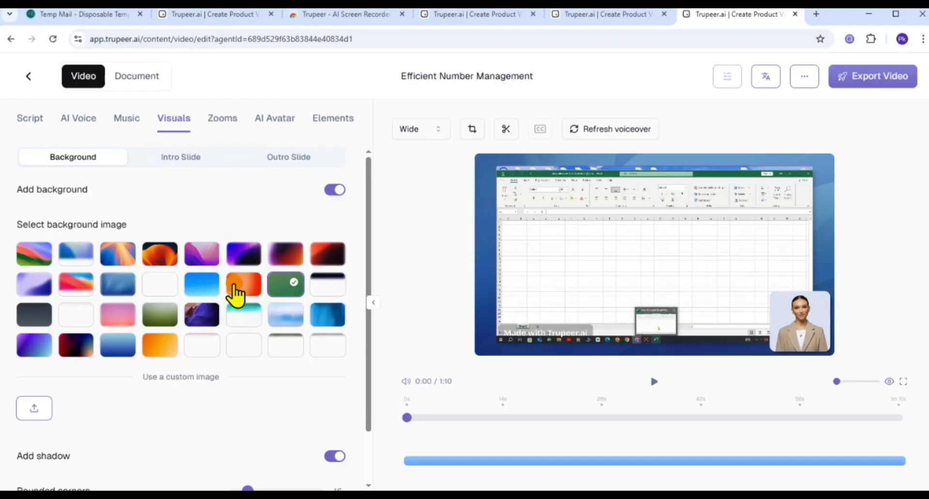
click(235, 287)
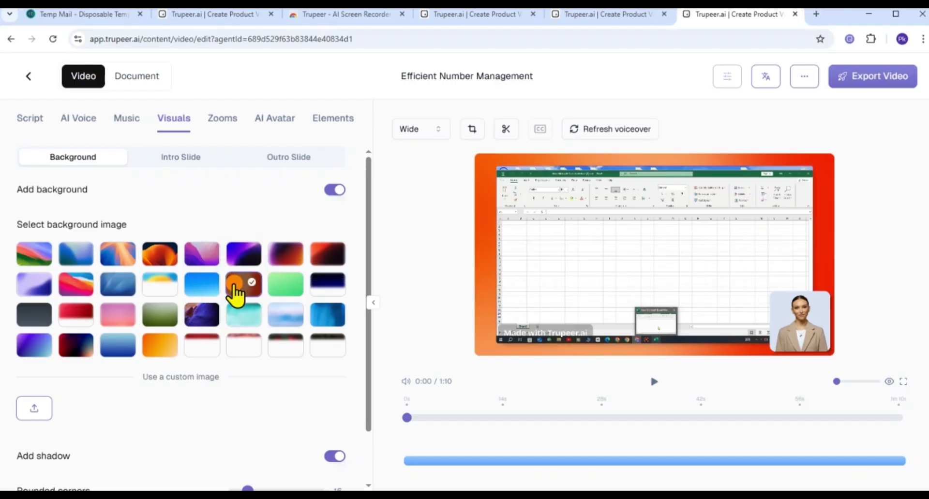
Step: Add a zoom effect to the video at about 0:31 on the timeline
click(232, 120)
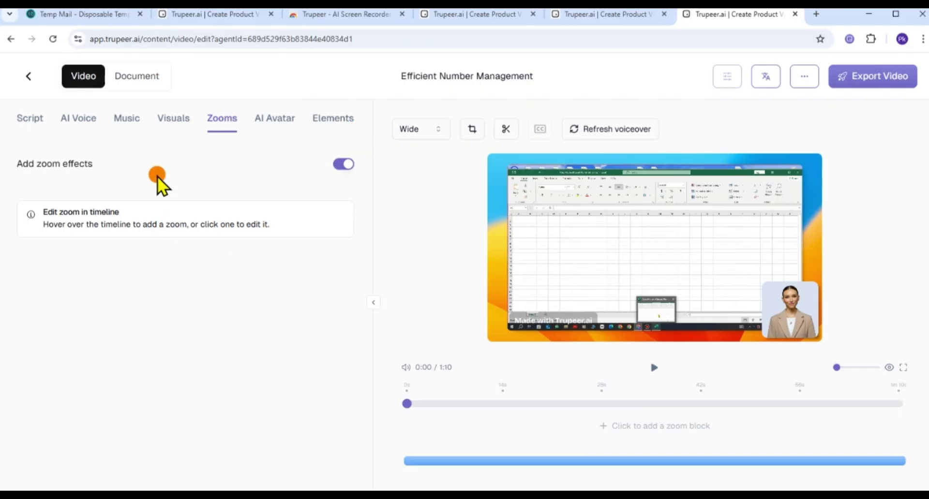
click(125, 222)
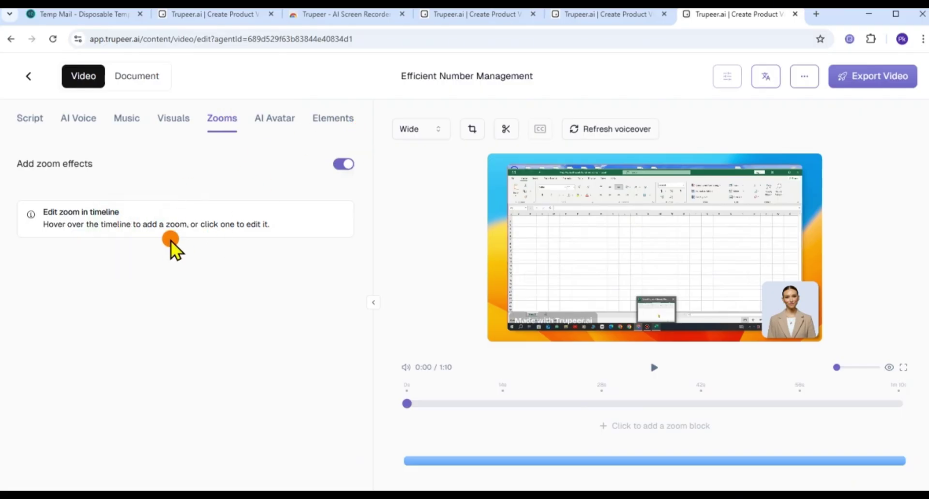
click(535, 406)
click(516, 403)
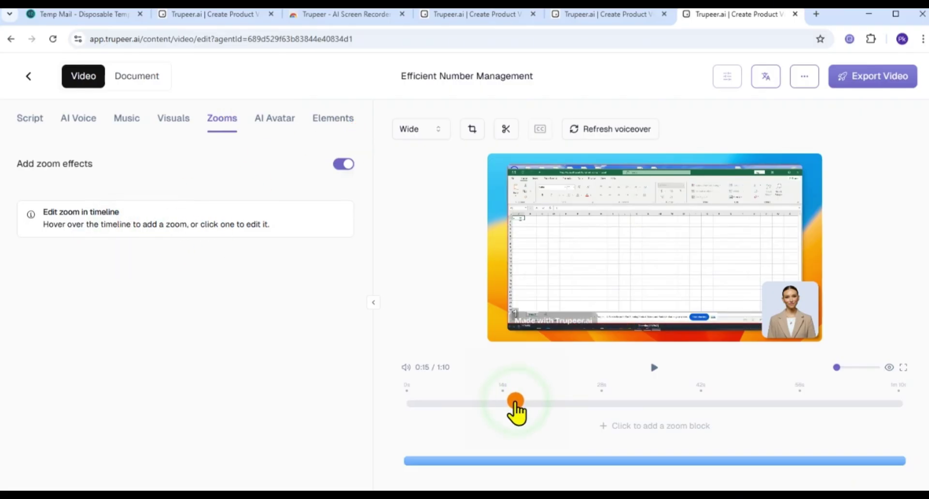
click(621, 427)
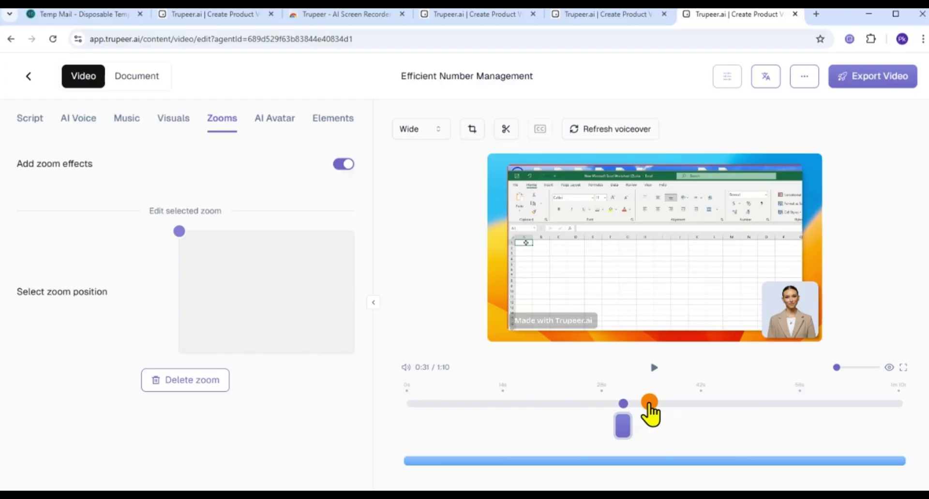
Step: Add more zoom effects along the timeline, including ones at about 0:42 and 0:56
click(652, 405)
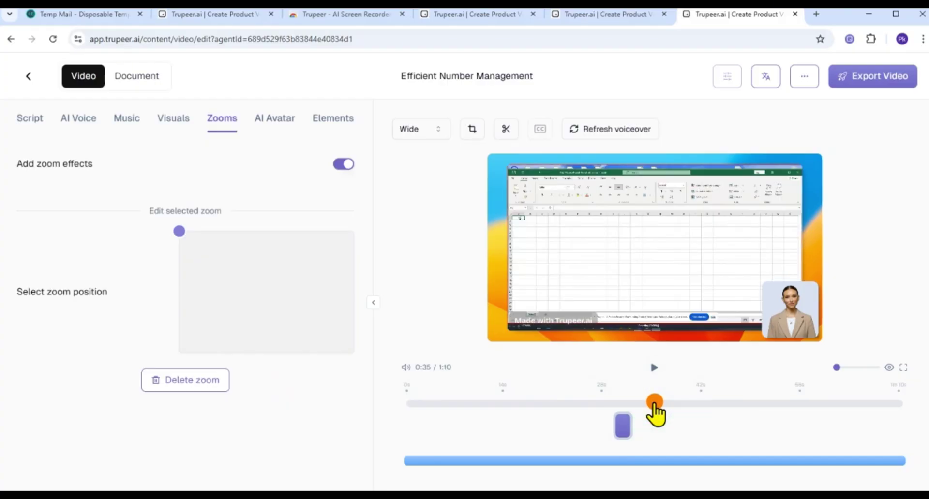
click(659, 404)
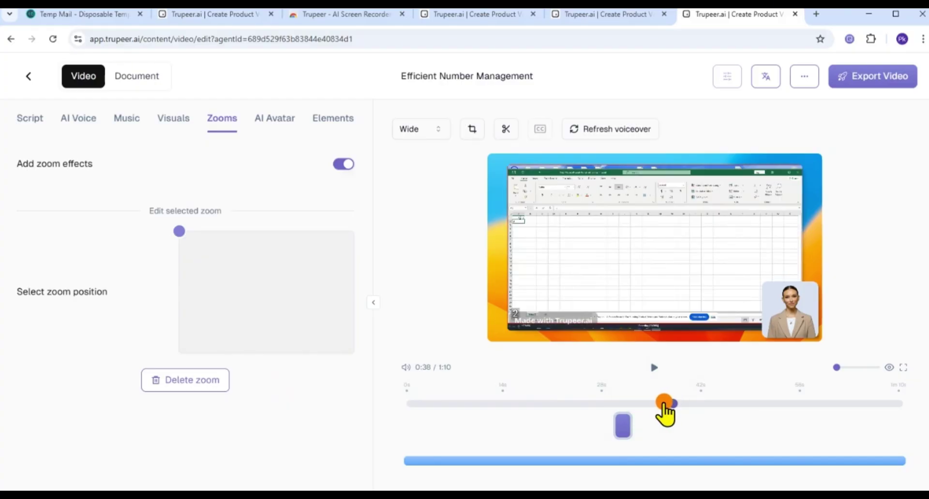
click(658, 404)
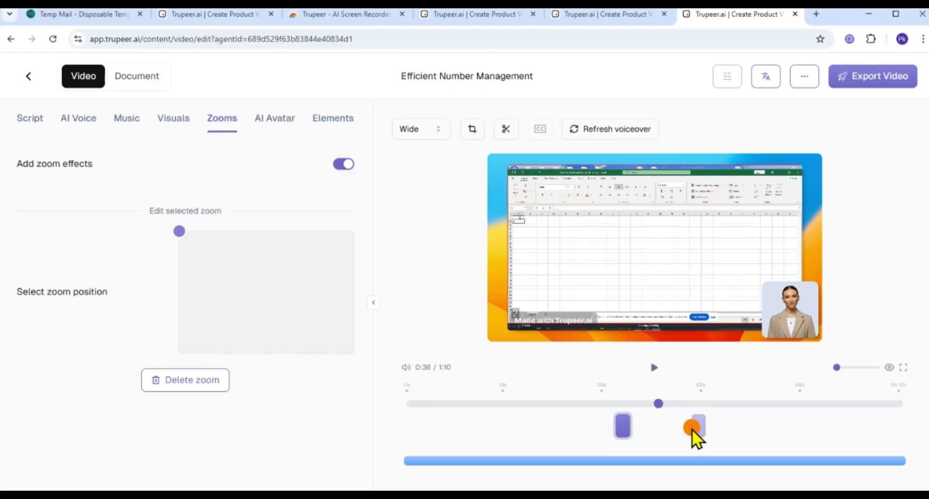
click(692, 429)
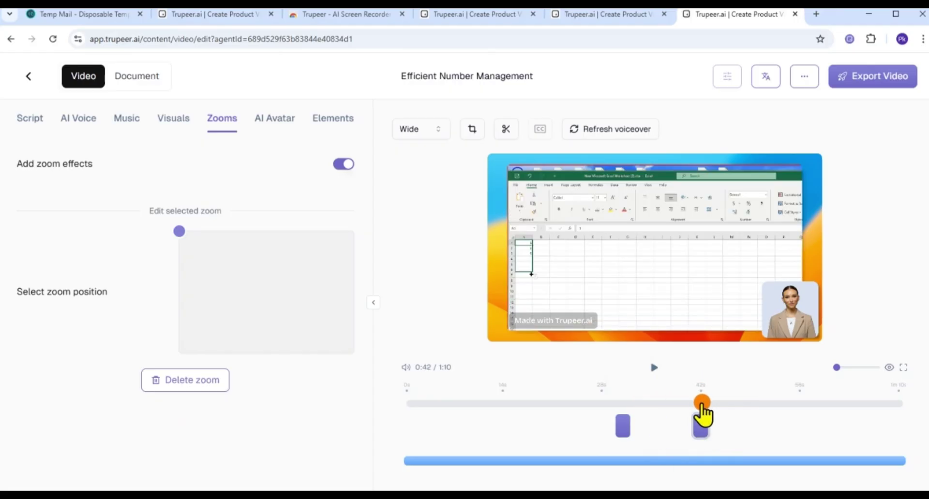
drag(701, 405, 743, 404)
drag(762, 402, 811, 404)
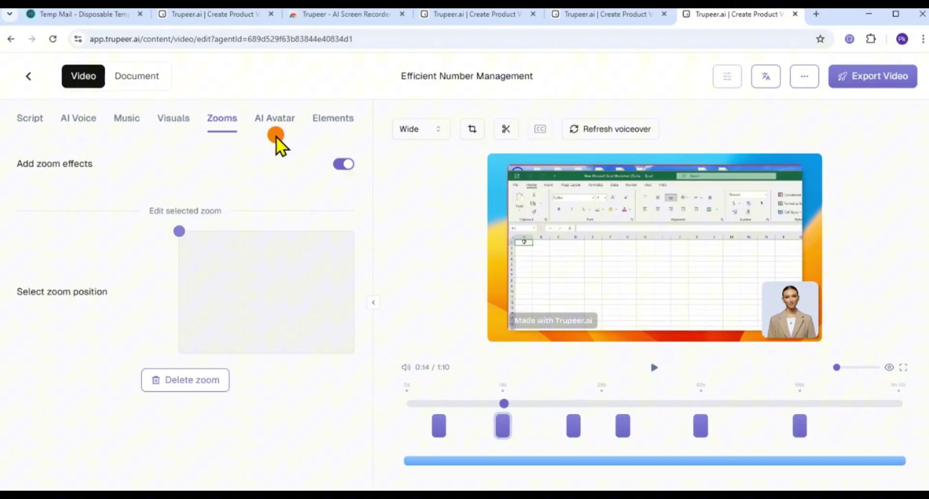
Step: Switch the AI avatar to the woman in the pale jacket and light top, and open the video's Elements settings
click(275, 122)
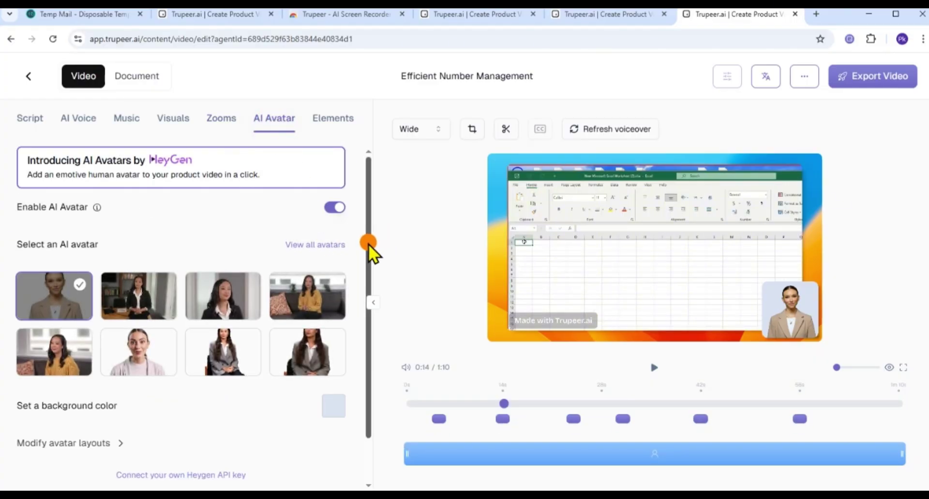
drag(368, 251, 373, 308)
click(140, 301)
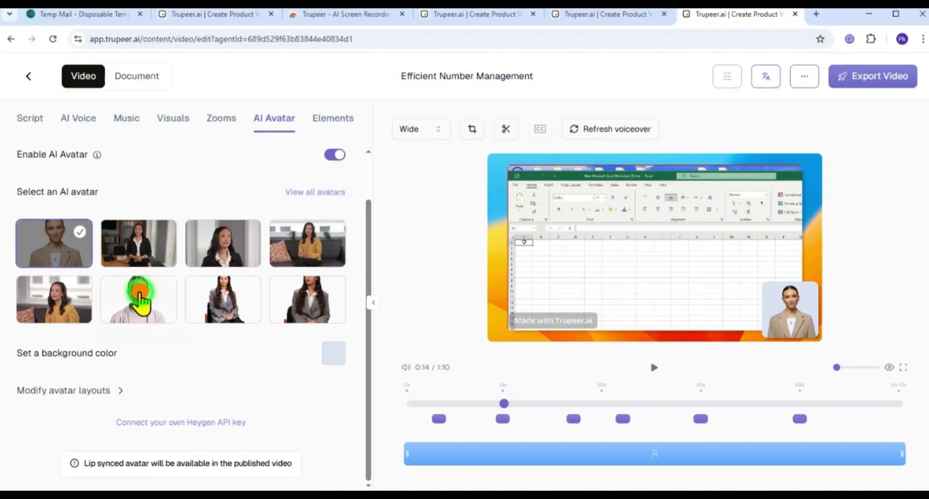
click(62, 259)
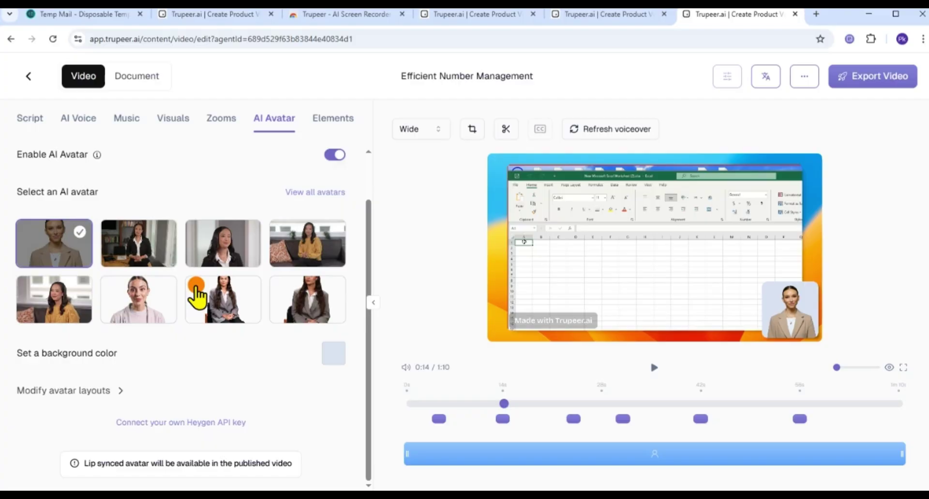
click(152, 309)
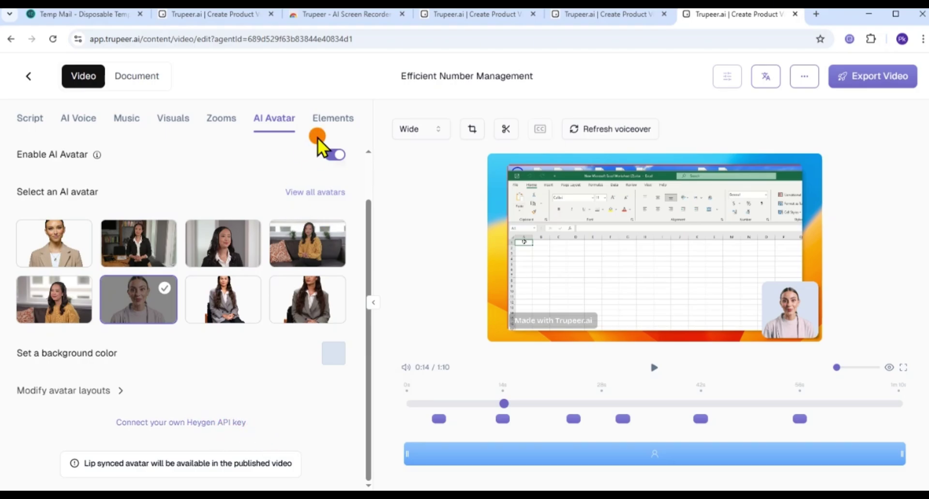
click(62, 251)
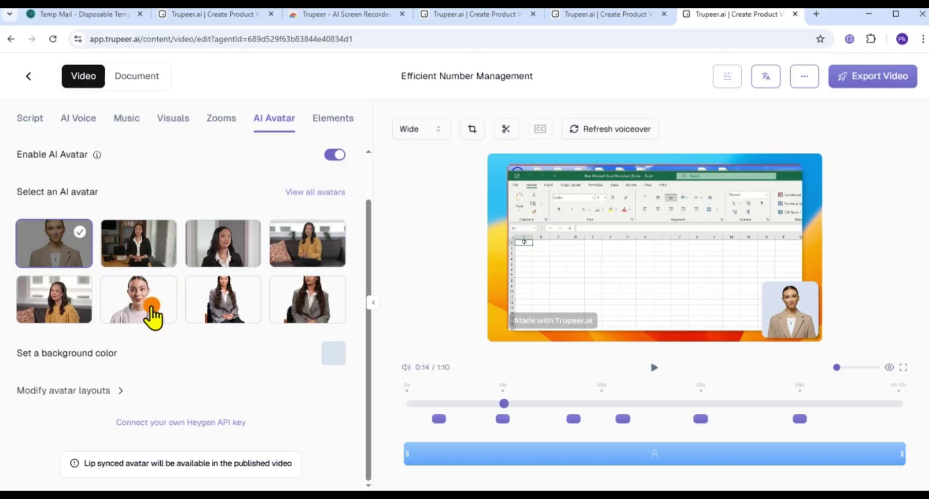
click(151, 312)
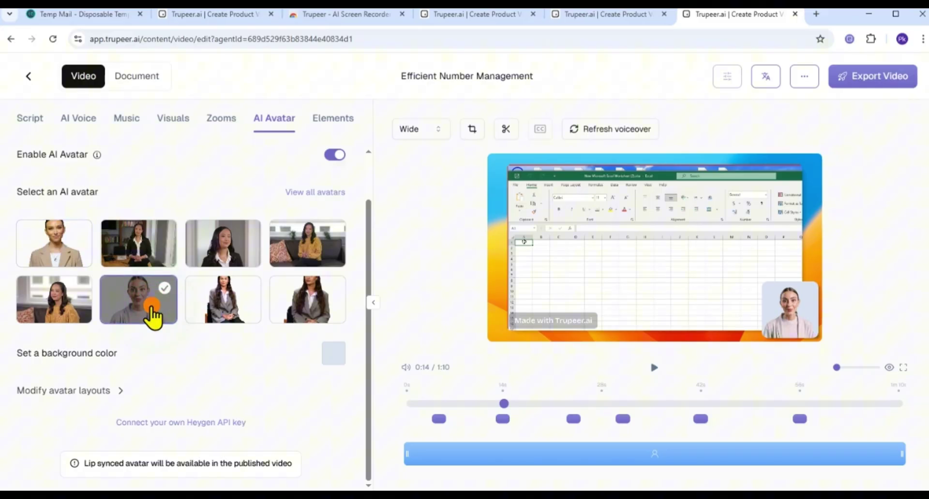
click(371, 428)
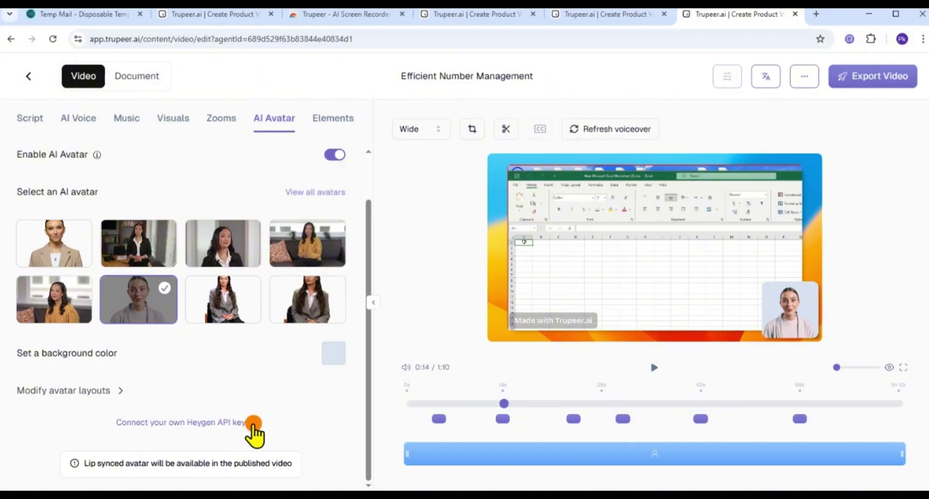
click(331, 119)
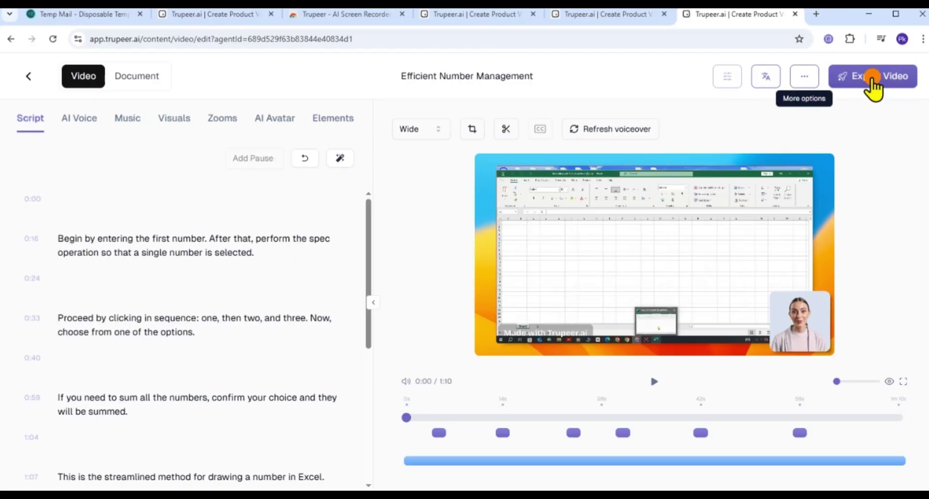
Step: Start exporting the Efficient Number Management video and open the plan pricing page
click(872, 77)
click(500, 251)
click(543, 321)
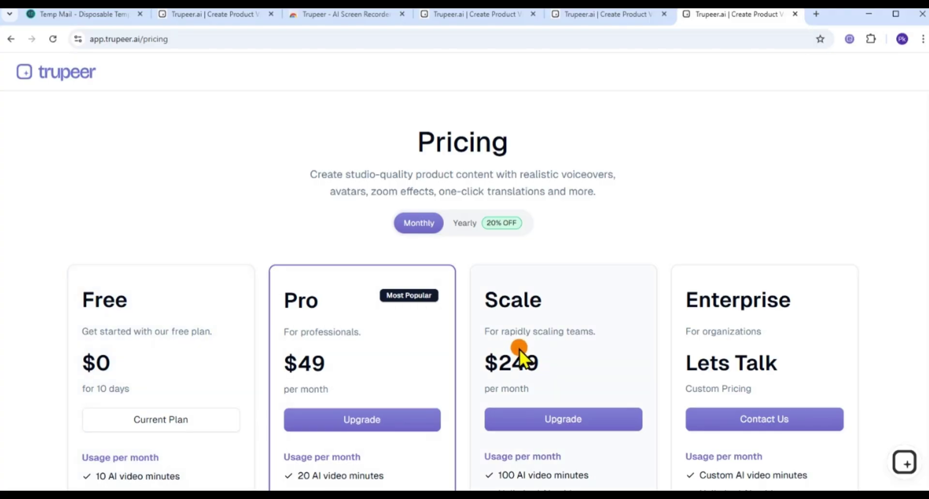
Step: Compare the prices, monthly usage limits and features of the Free, Pro, Scale and Enterprise plans, and leave the pricing page
scroll(462, 290, down, 5)
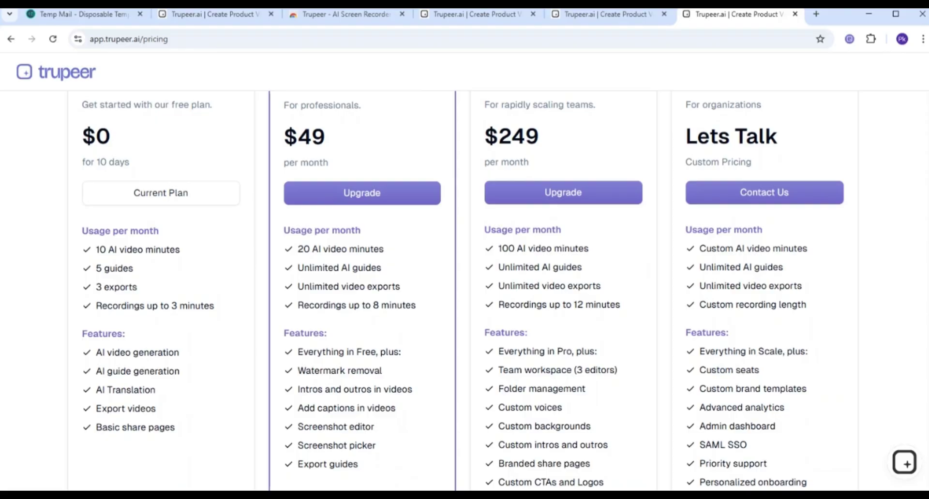
scroll(463, 289, down, 1)
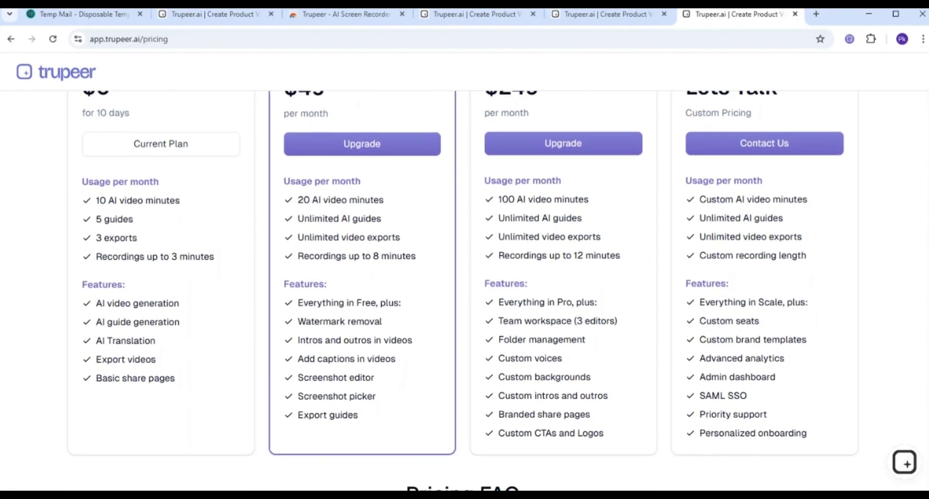
scroll(462, 288, down, 1)
scroll(463, 289, up, 2)
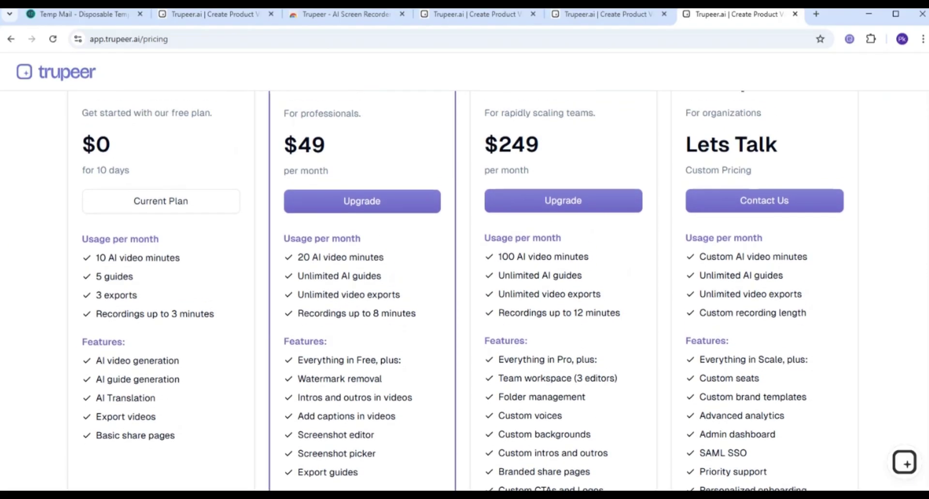
scroll(463, 289, up, 2)
scroll(462, 289, down, 1)
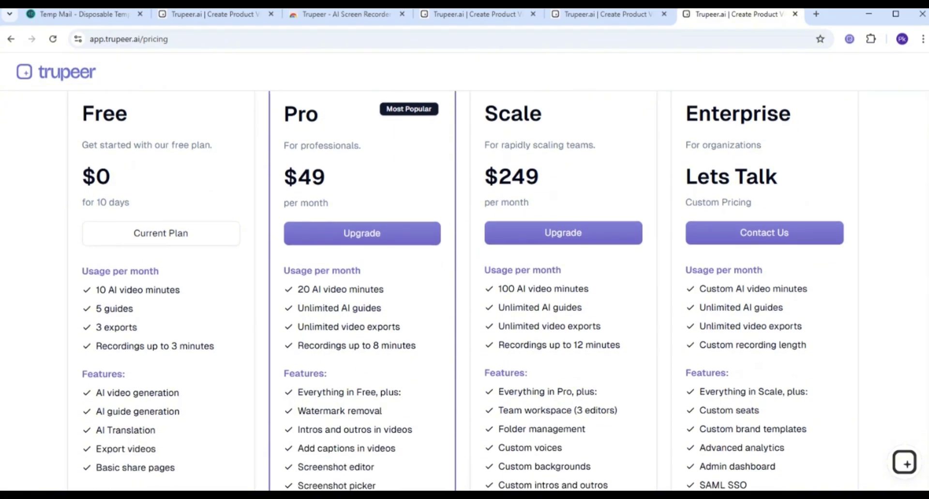
scroll(463, 289, down, 1)
scroll(463, 289, up, 2)
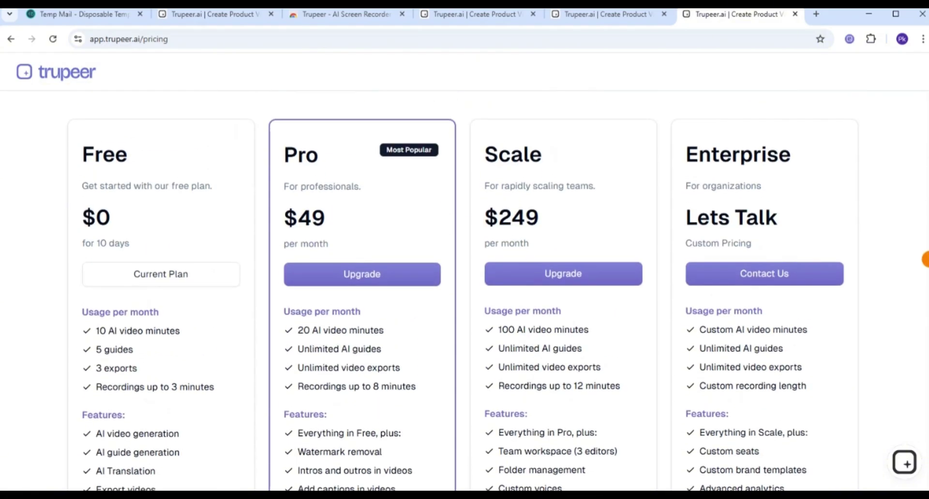
scroll(925, 252, up, 3)
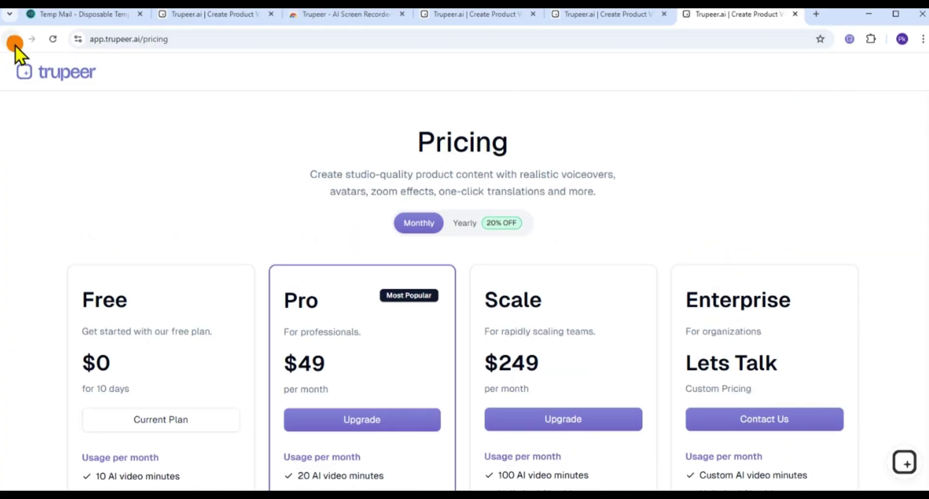
click(11, 41)
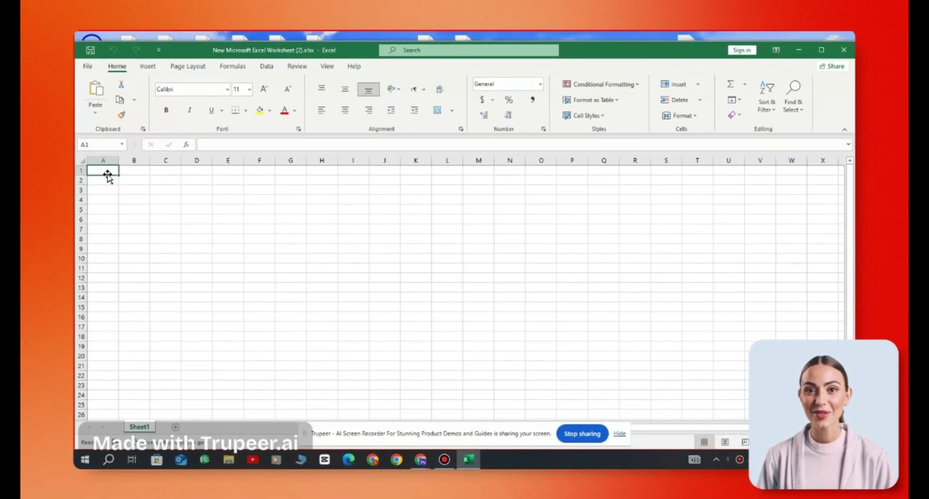
Step: Enter the numbers 1, 2 and 3 in cells A1 to A3 of the worksheet
text(1)
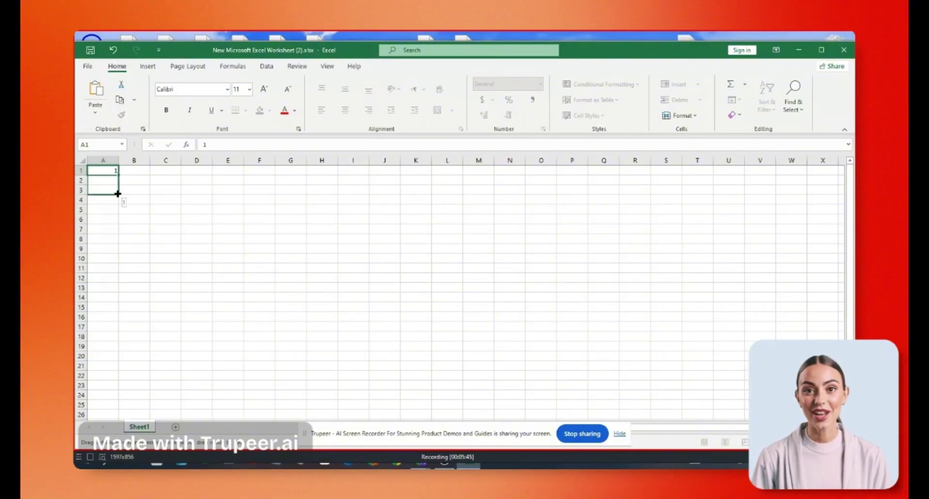
drag(117, 255, 119, 265)
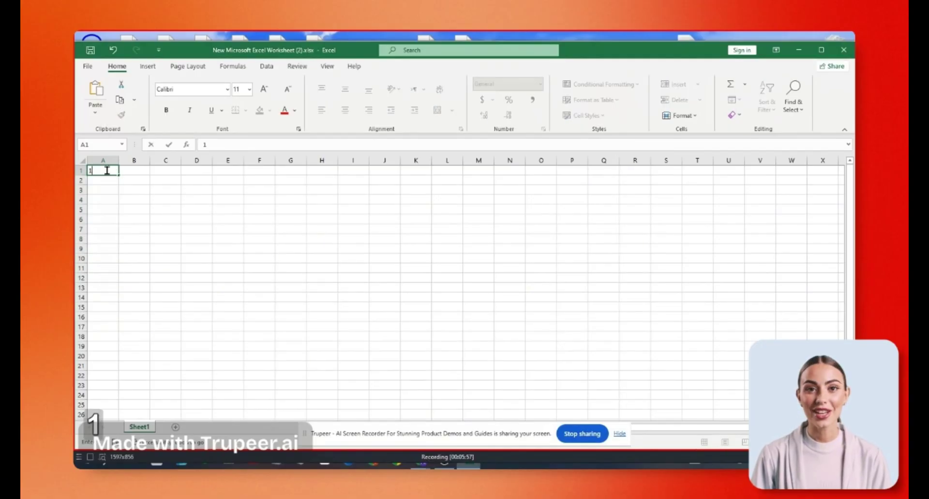
key(Down)
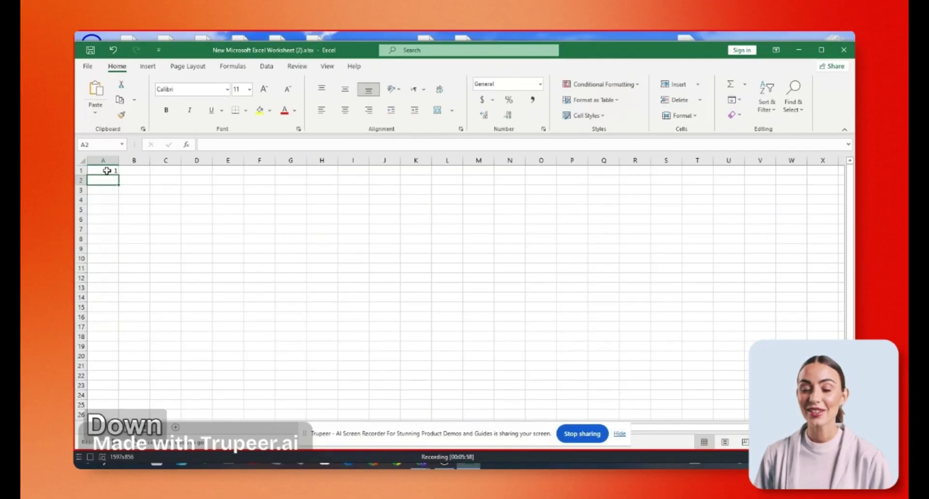
text(2)
key(Down)
text(3)
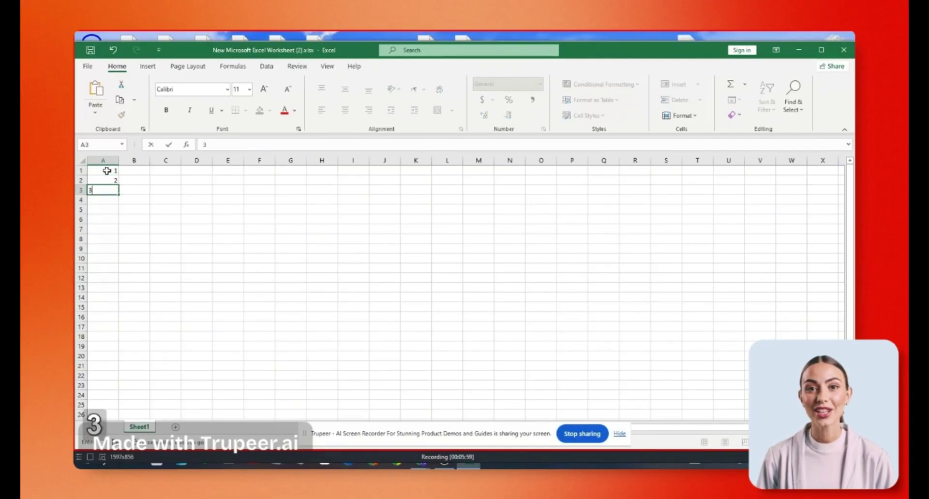
Step: Extend the number series down column A to row 14 and total it with Sum in the cell below
click(109, 170)
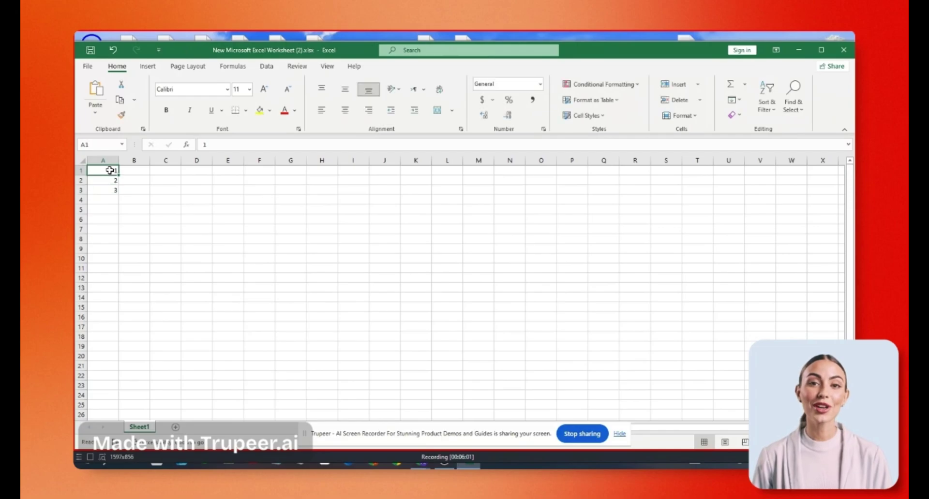
drag(116, 172, 116, 306)
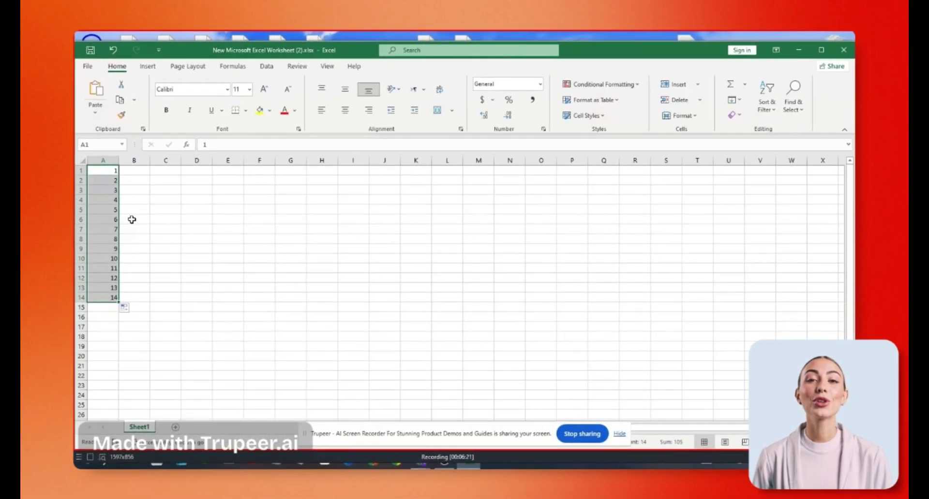
click(745, 85)
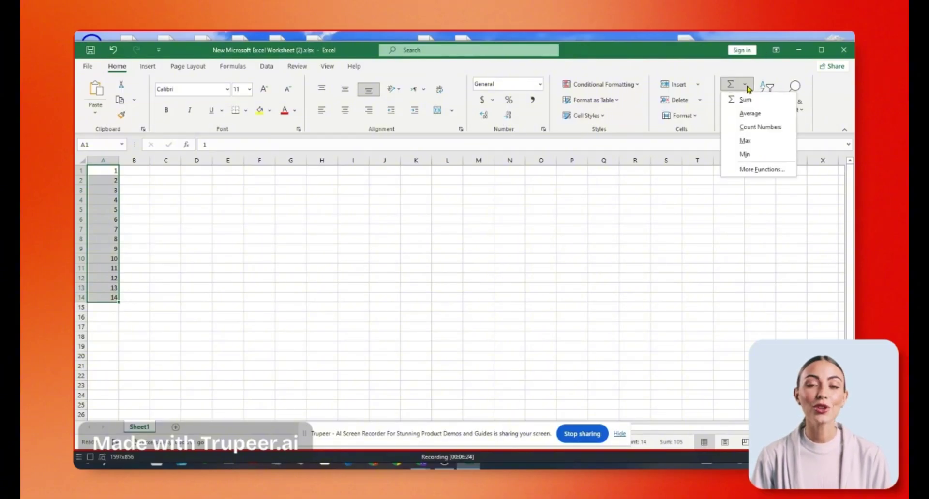
click(753, 103)
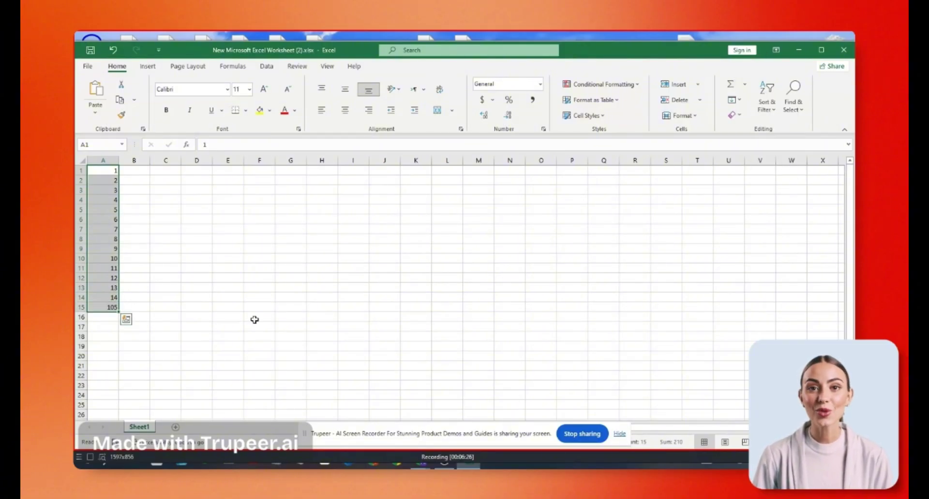
click(101, 308)
click(144, 171)
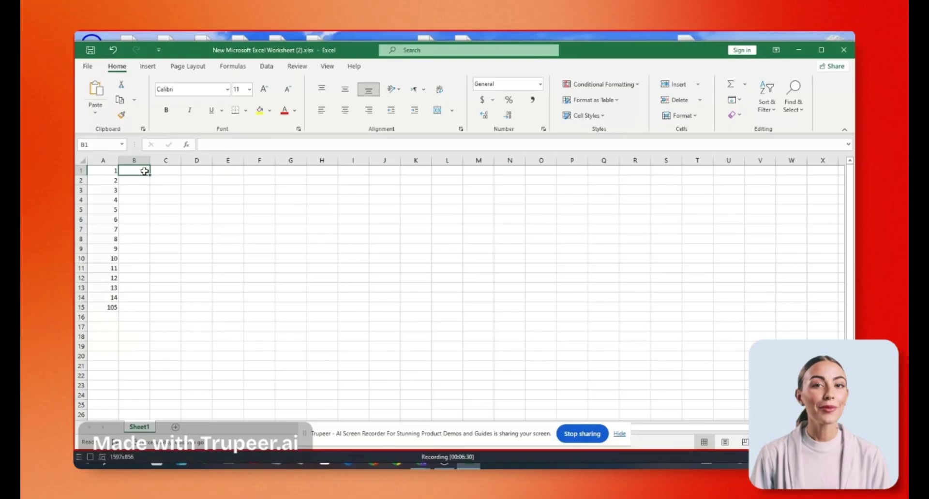
Step: Download the exported video as an MP4, open the downloaded file in the media player and pause its playback
click(772, 77)
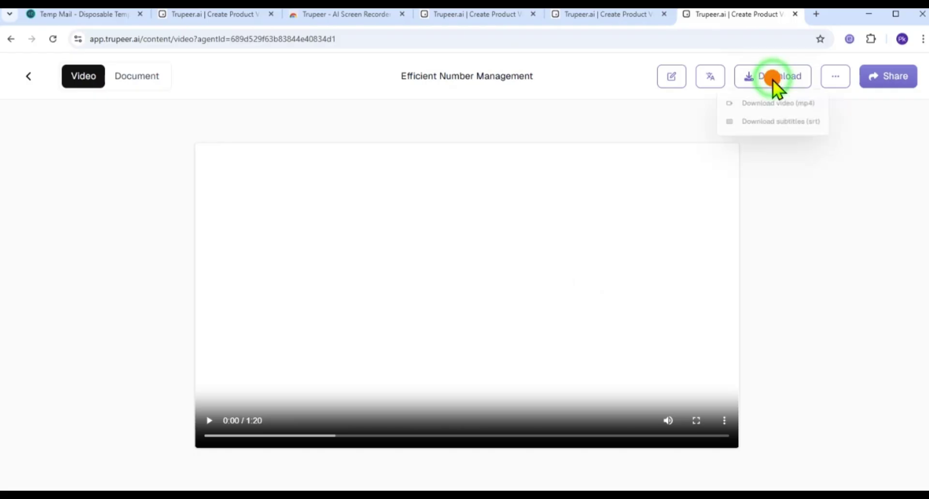
click(767, 105)
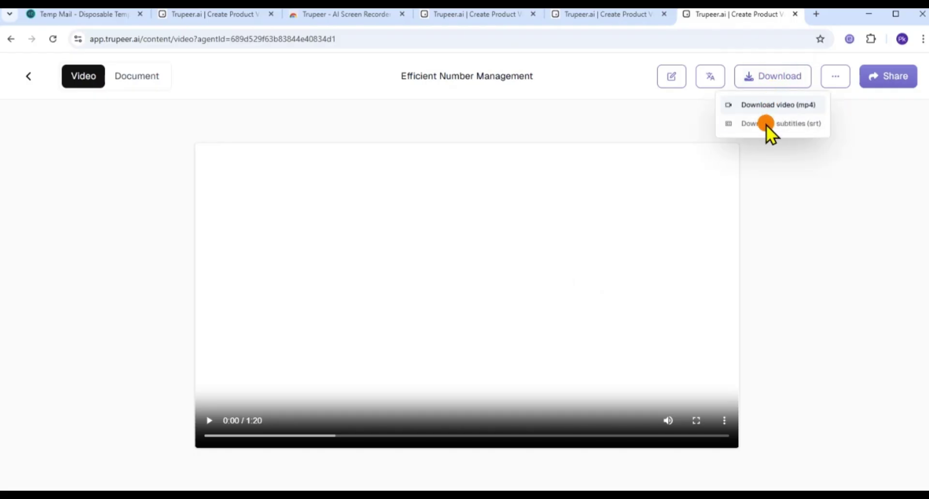
click(771, 107)
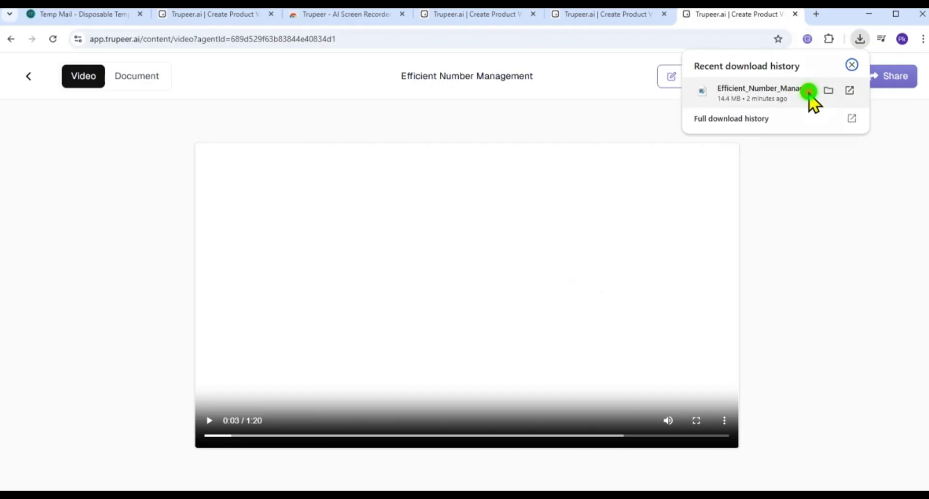
click(795, 94)
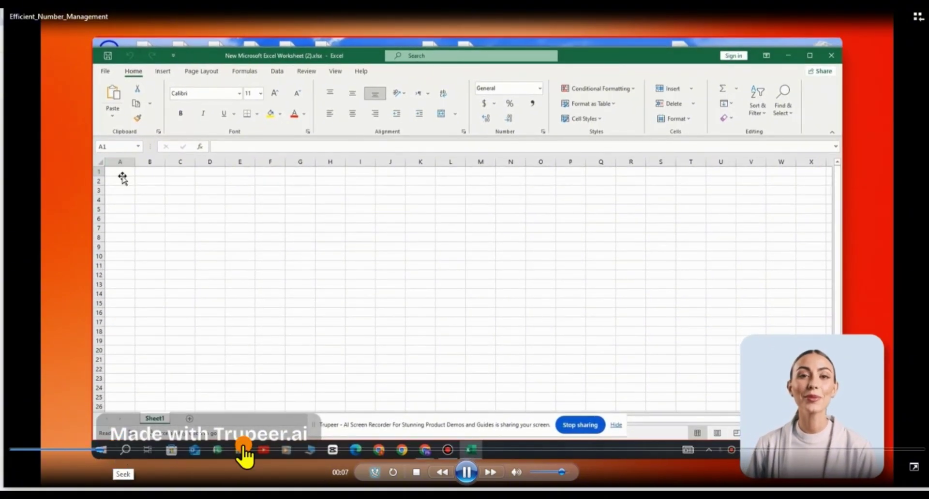
click(464, 471)
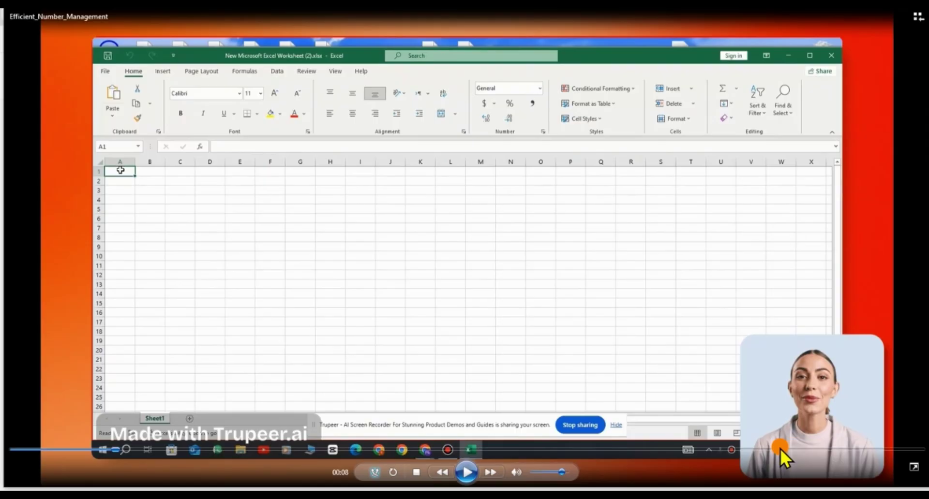